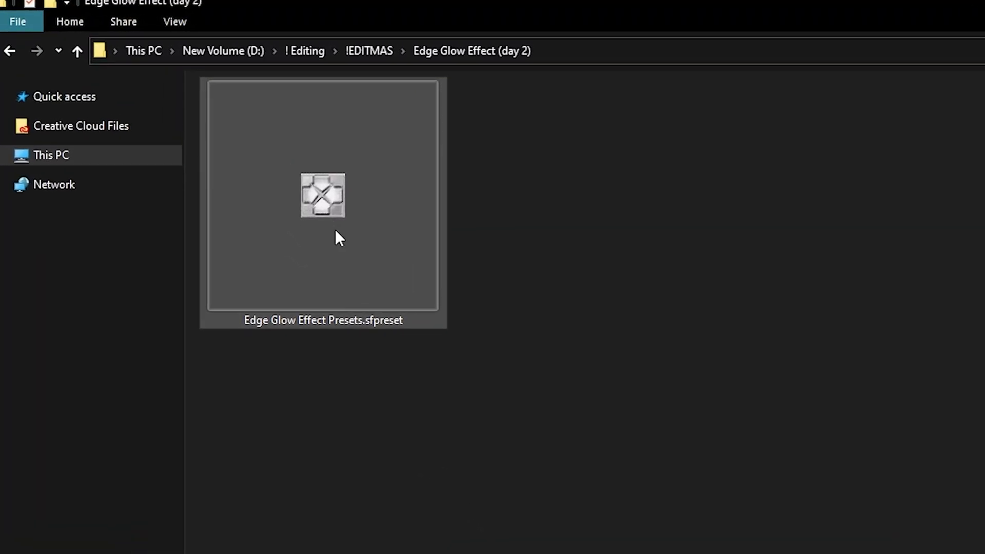
Open the Edge Glow Effect Presets.sfpreset package in Preset Manager and select all presets in its FX Chains folder
click(389, 237)
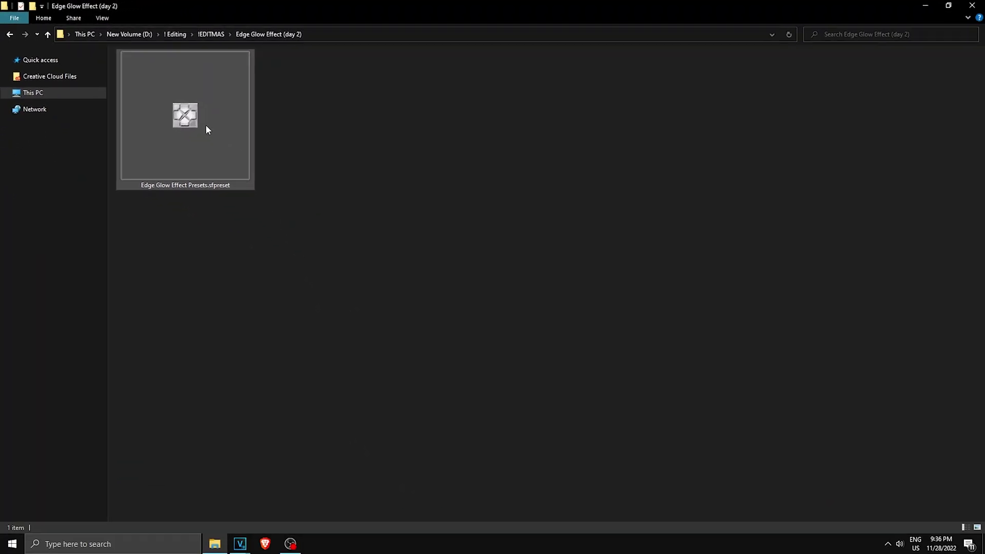
double_click(207, 129)
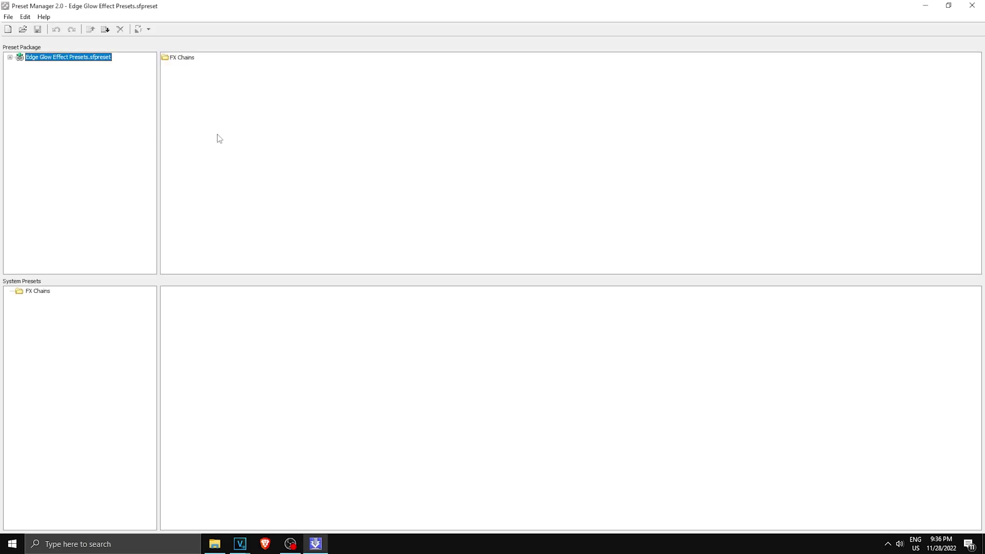
double_click(186, 59)
drag(259, 112, 162, 39)
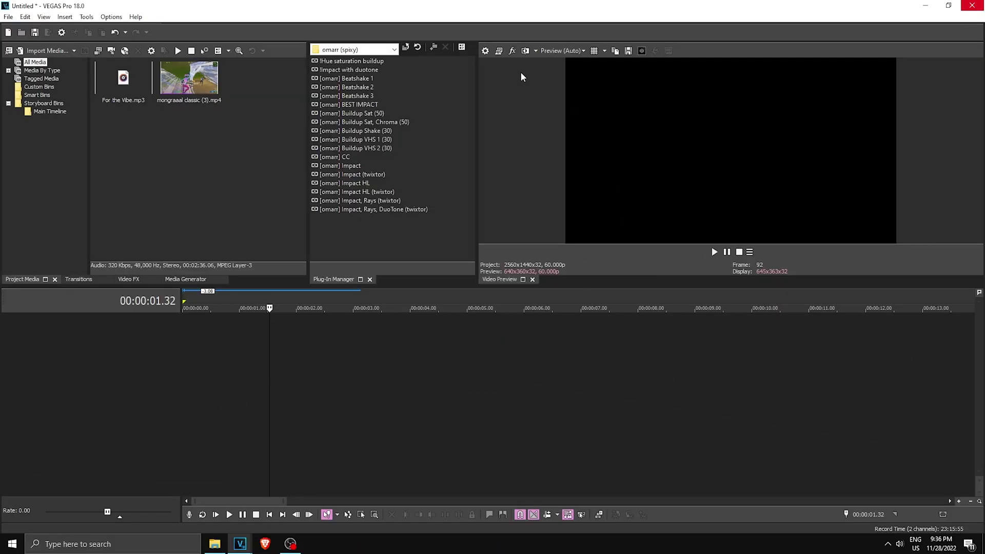
Switch to VEGAS Pro and review the project's video properties, including template, frame size, frame rate and resample mode
click(483, 51)
key(alt+Return)
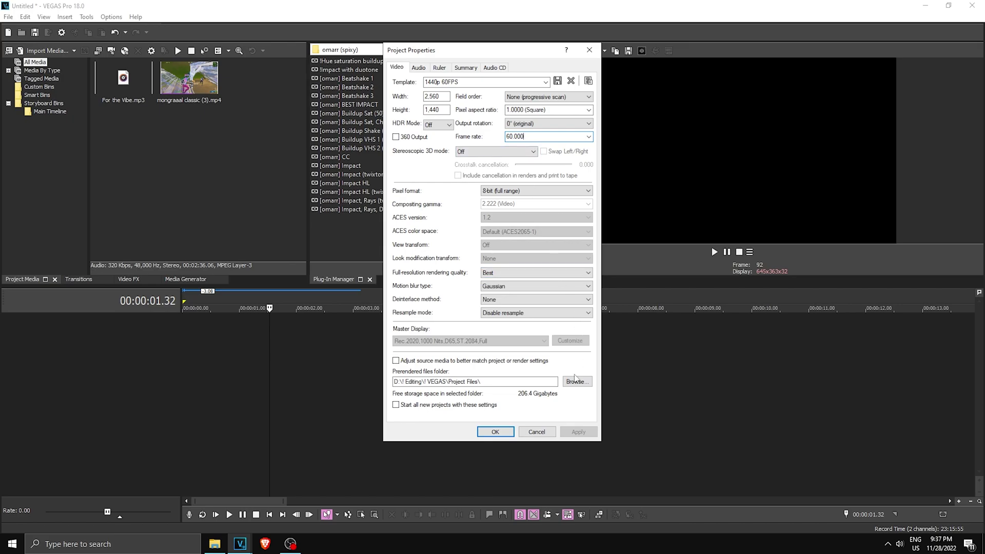
click(512, 433)
Add mongraaal classic (3).mp4 and For the Vibe.mp3 to the timeline on separate tracks and trim the song's quiet opening with a fade-in
drag(188, 80, 162, 349)
drag(118, 103, 253, 410)
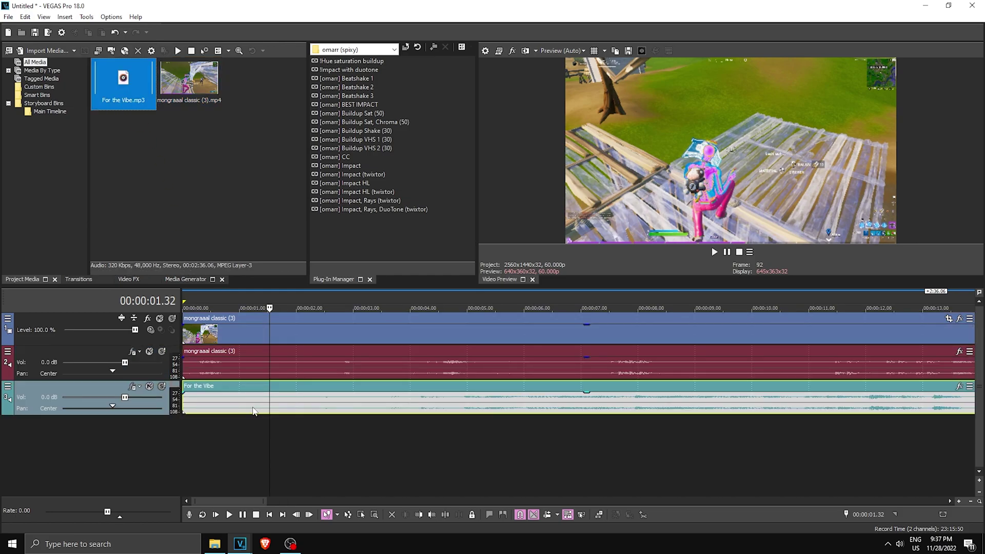
scroll(253, 411, down, 4)
drag(186, 403, 388, 403)
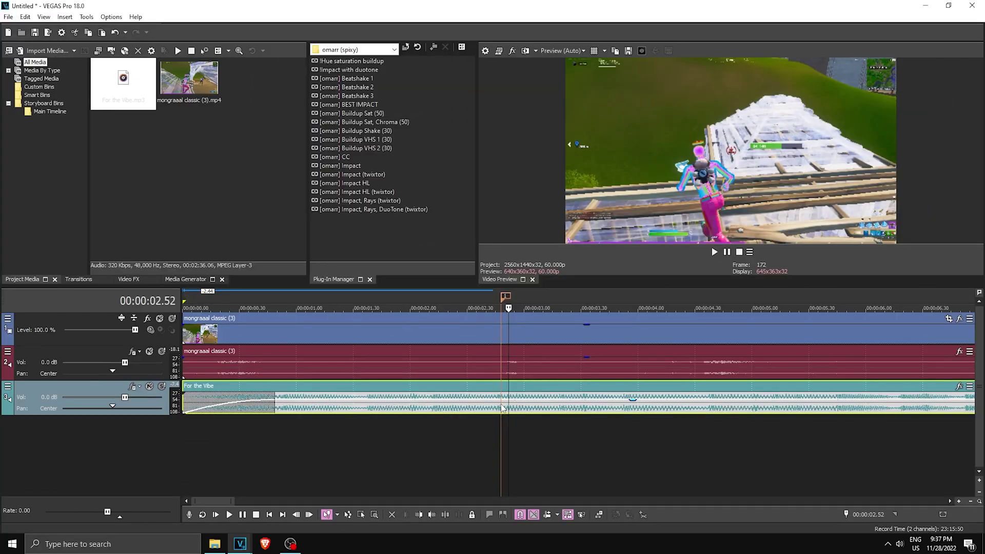
Play the timeline from about 00:00:01.38 towards the marker at 00:00:02.48 to listen for the beats
click(497, 423)
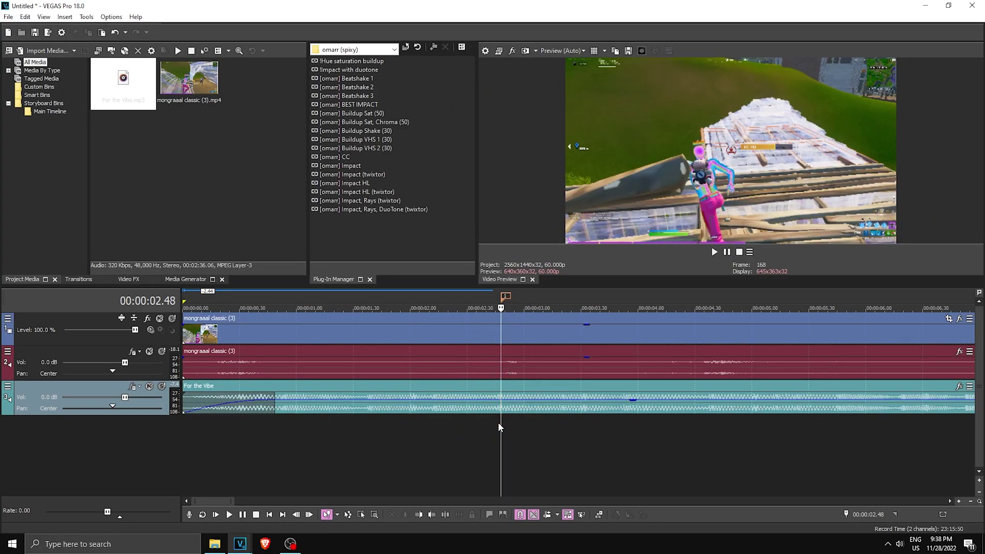
click(368, 420)
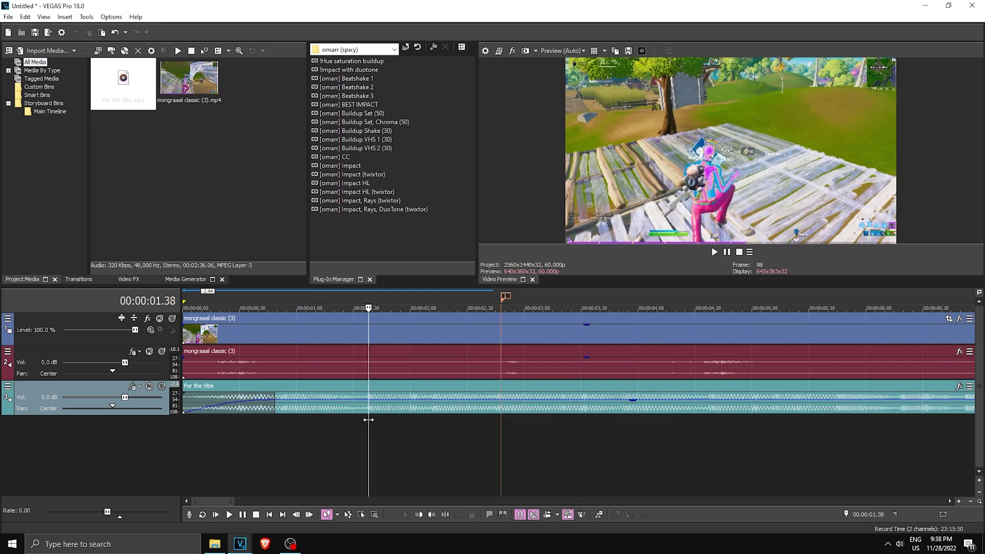
click(714, 252)
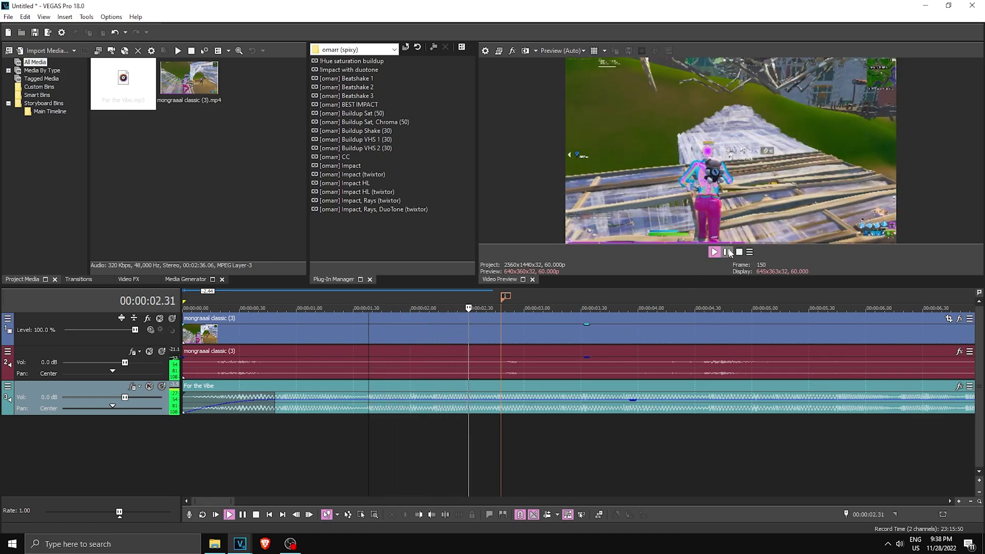
click(727, 252)
Place markers on the song's beats at 00:00:01.37 and 00:00:02.11
click(366, 407)
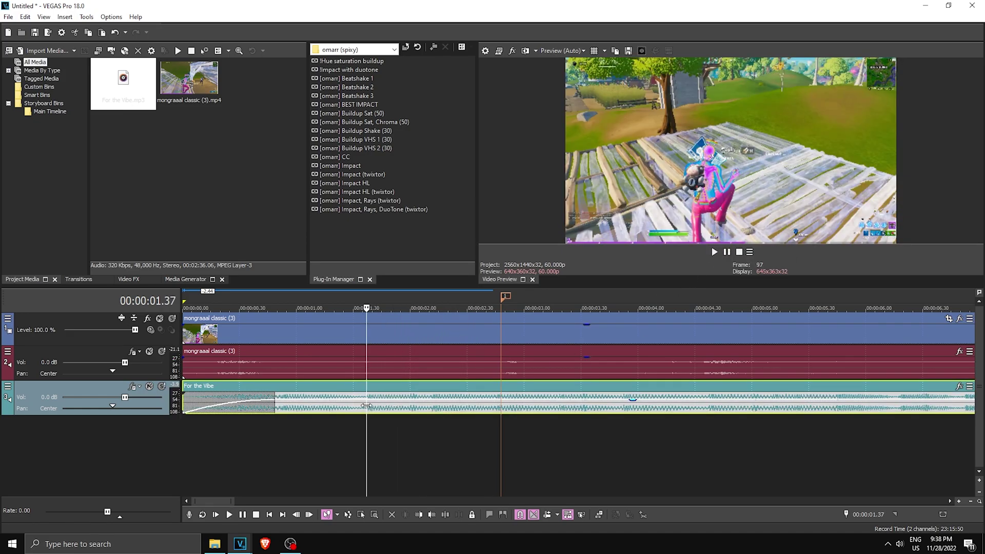
key(m)
click(430, 409)
key(m)
click(434, 423)
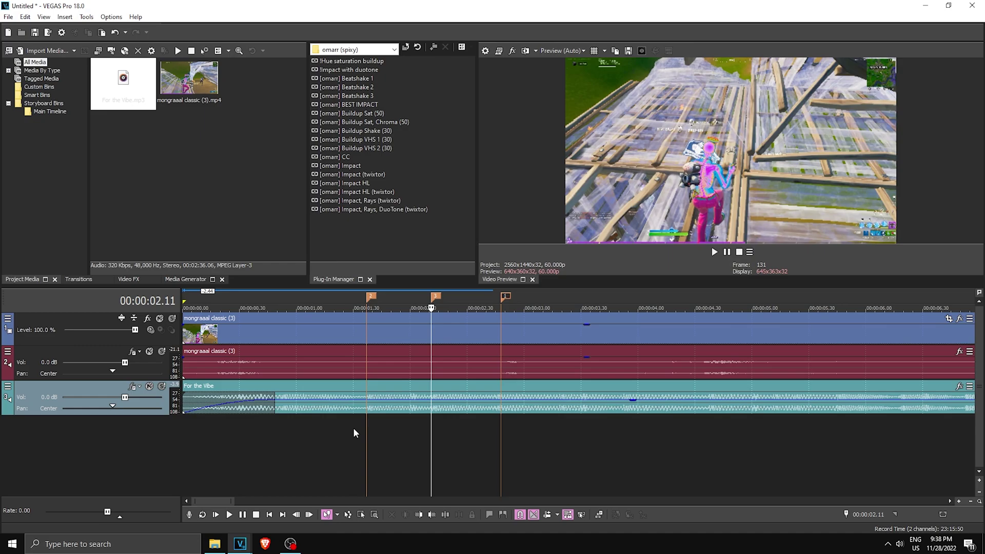
scroll(353, 427, down, 2)
drag(304, 431, 376, 434)
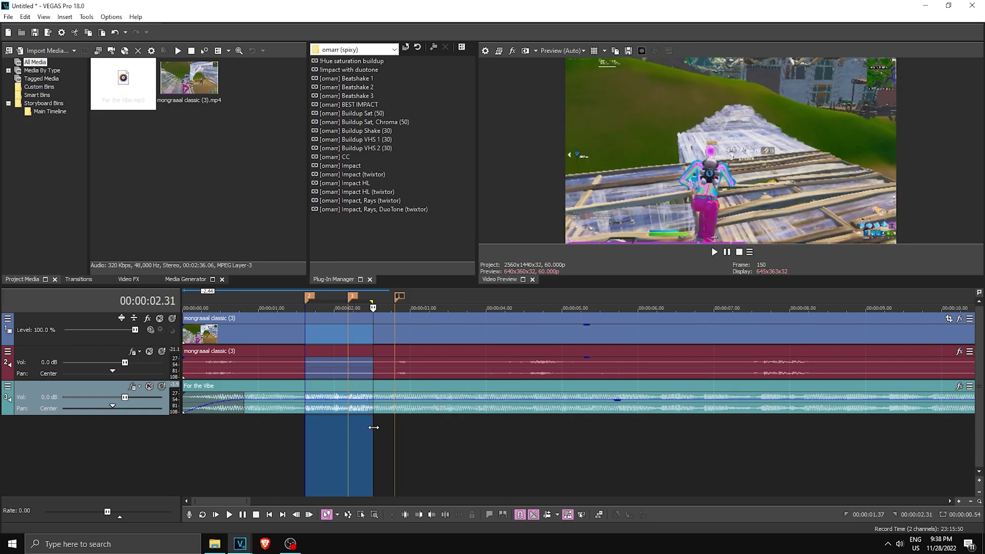
click(331, 435)
click(322, 429)
click(367, 428)
click(326, 426)
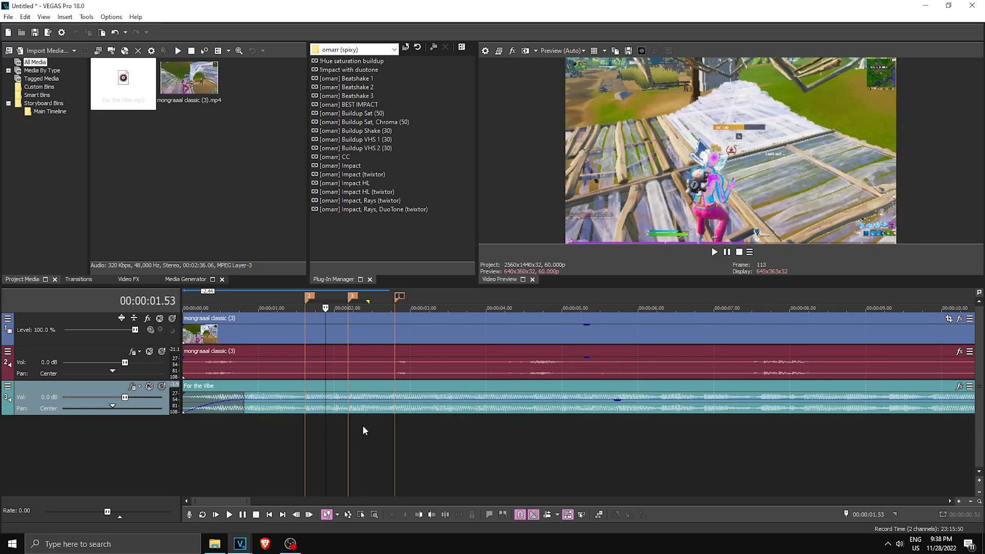
click(364, 425)
Trim the gameplay clip to about 4.1 seconds from the timeline start, lining up its close-up shot with the 00:00:02.48 marker
scroll(321, 340, down, 1)
click(343, 336)
scroll(212, 331, down, 1)
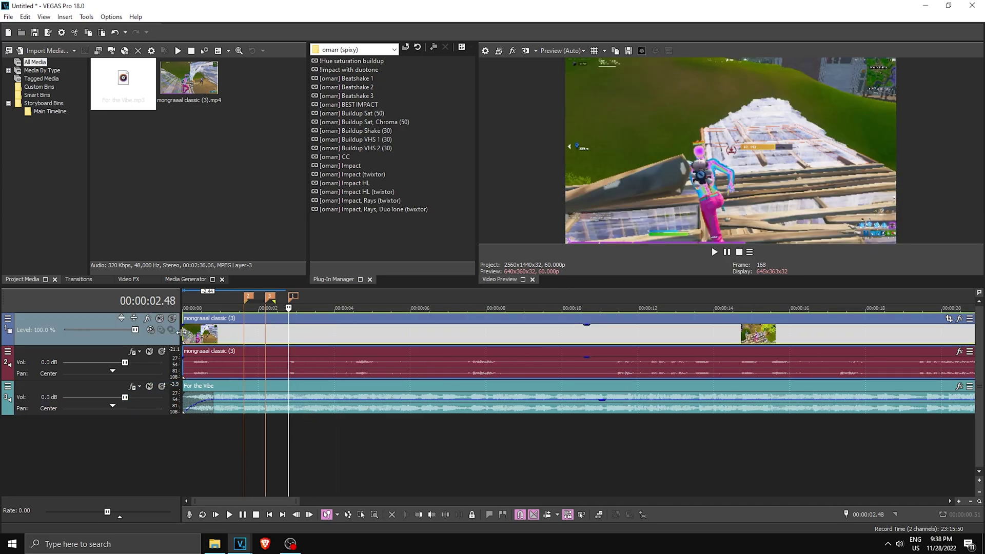
scroll(354, 333, up, 2)
click(416, 333)
drag(354, 358, 355, 368)
click(396, 336)
Insert a velocity envelope on the gameplay clip with the cursor at the 00:00:01.37 marker
click(302, 332)
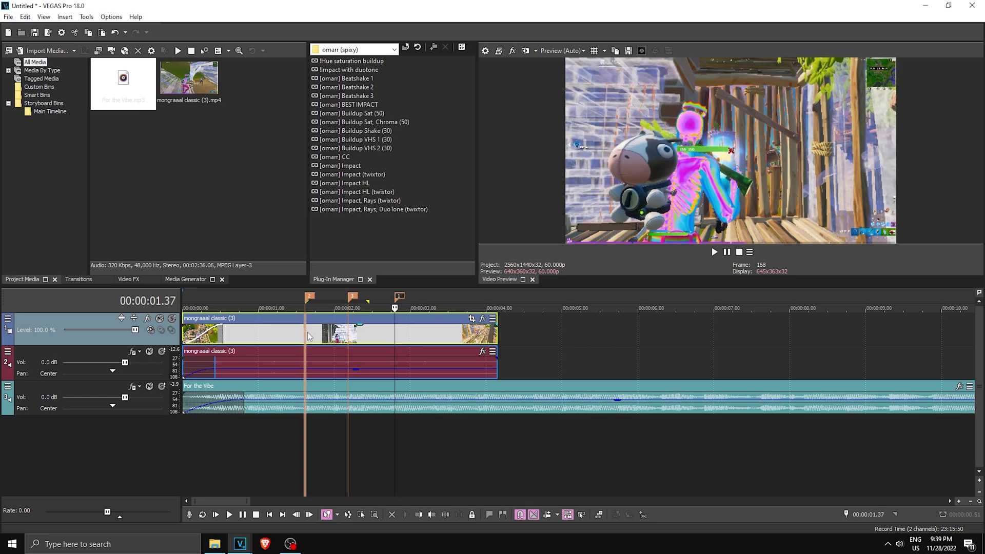
right_click(454, 344)
mouse_move(586, 429)
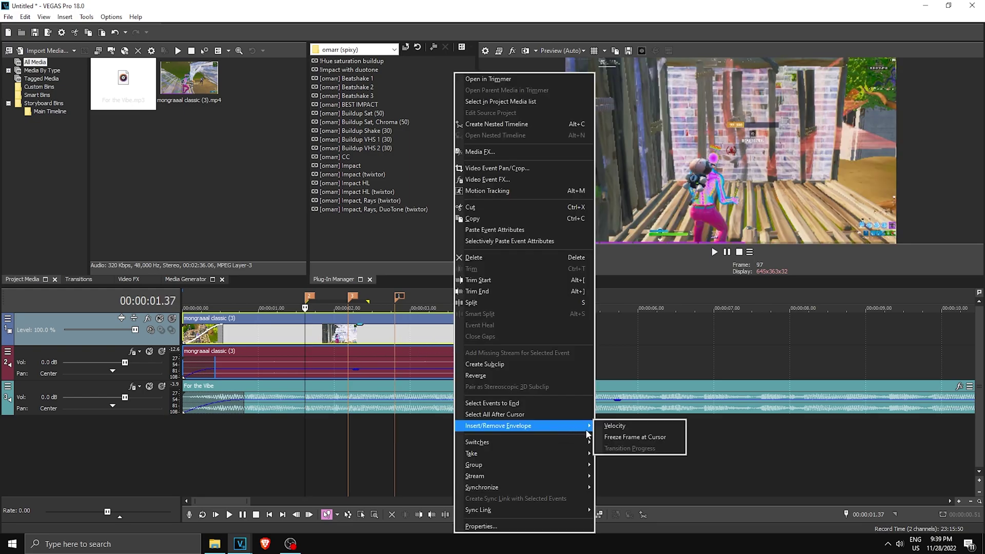
click(643, 428)
scroll(424, 346, up, 2)
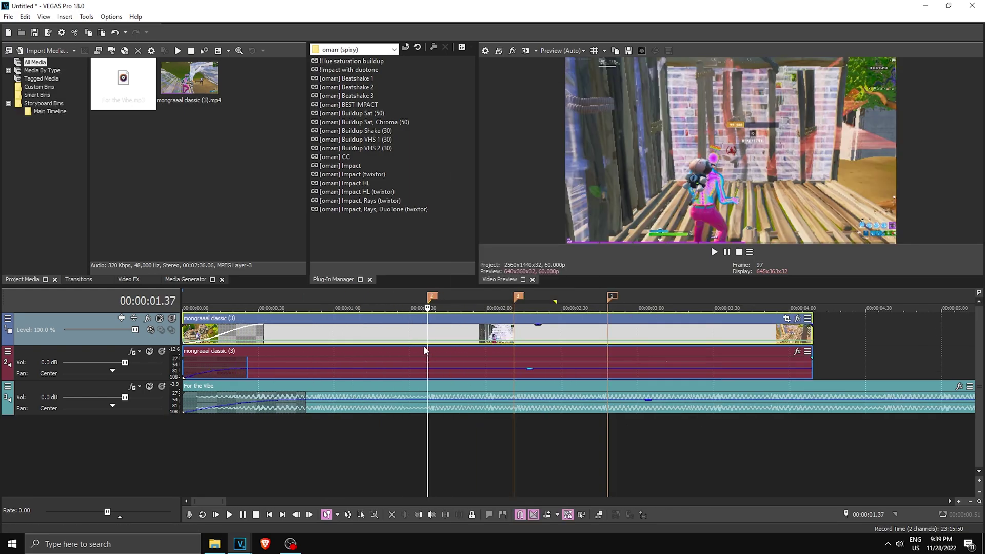
scroll(463, 346, up, 3)
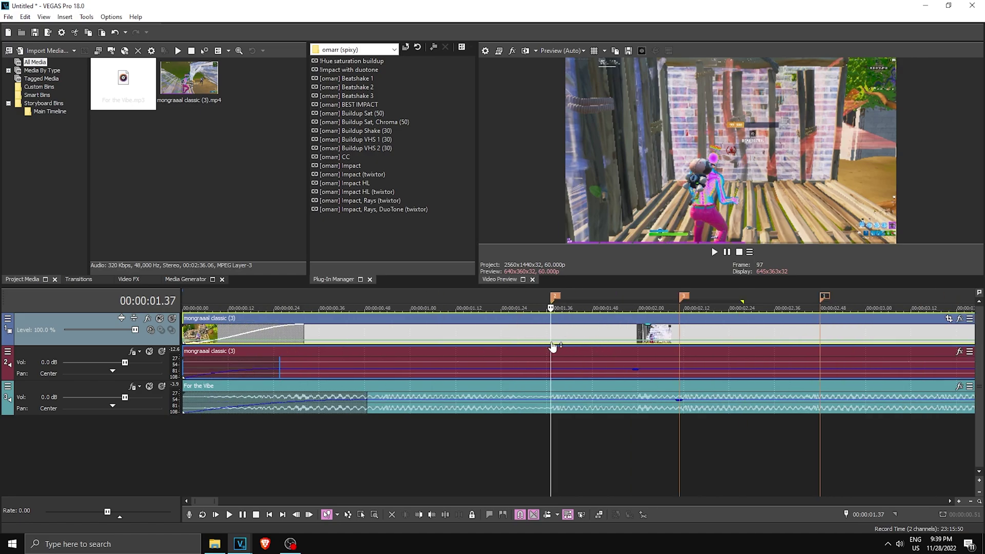
Add velocity envelope points on the clip at 00:00:01.37 and two frames further at 00:00:01.39
right_click(573, 340)
click(597, 346)
scroll(635, 358, up, 2)
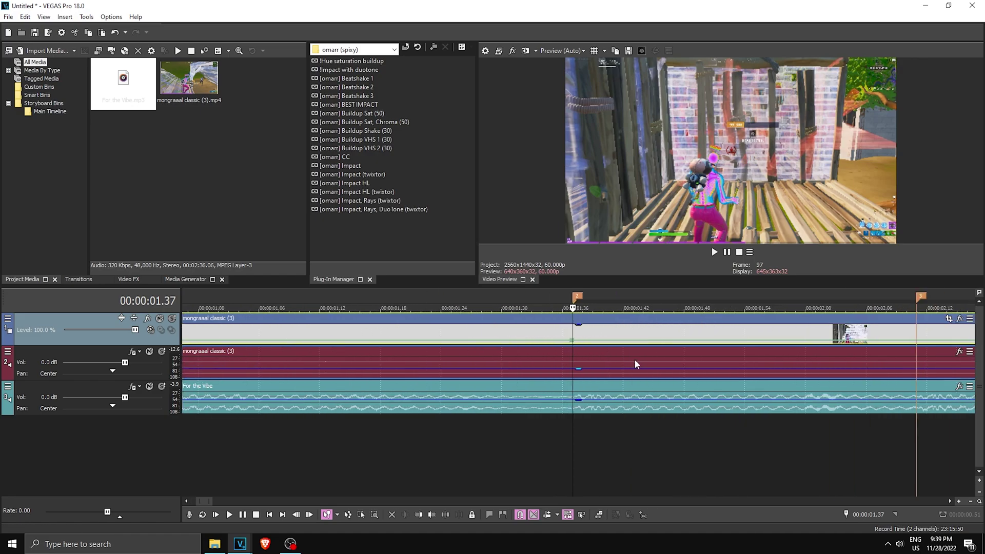
scroll(634, 359, down, 1)
key(Right)
key(Right)
right_click(587, 341)
click(600, 349)
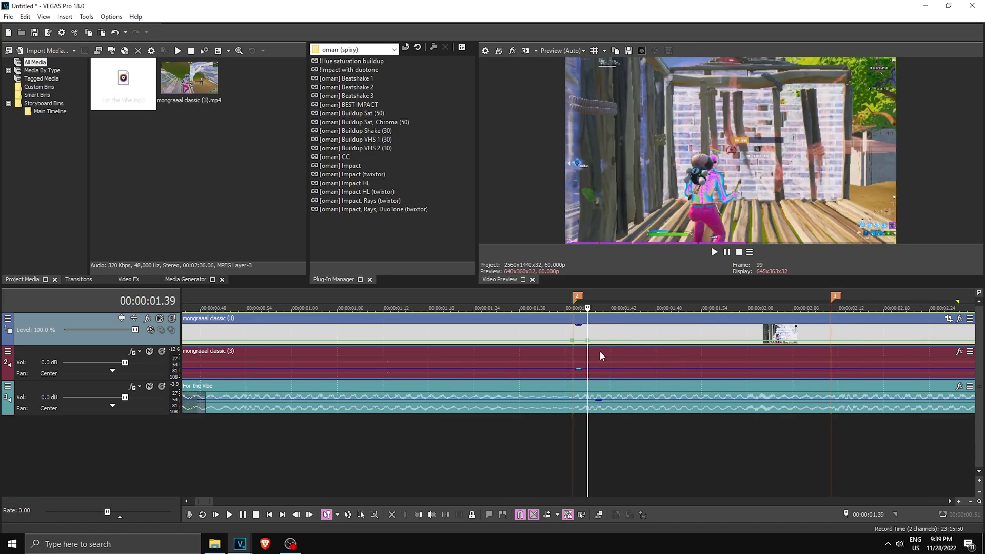
Add two more velocity envelope points on the clip at 00:00:01.46 and 00:00:01.48
key(Right)
key(Right)
key(Right)
key(Right)
key(Right)
key(Right)
key(Right)
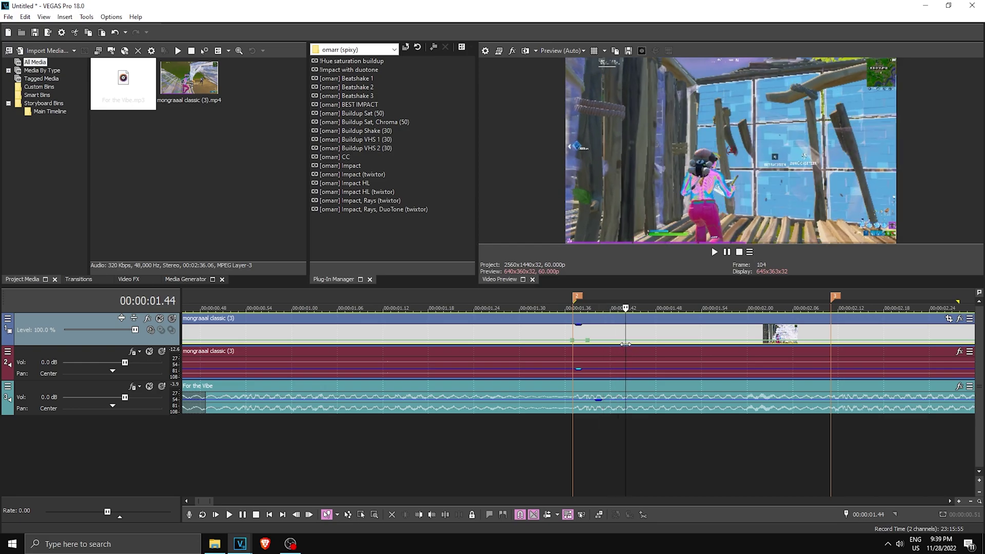
right_click(642, 345)
click(644, 345)
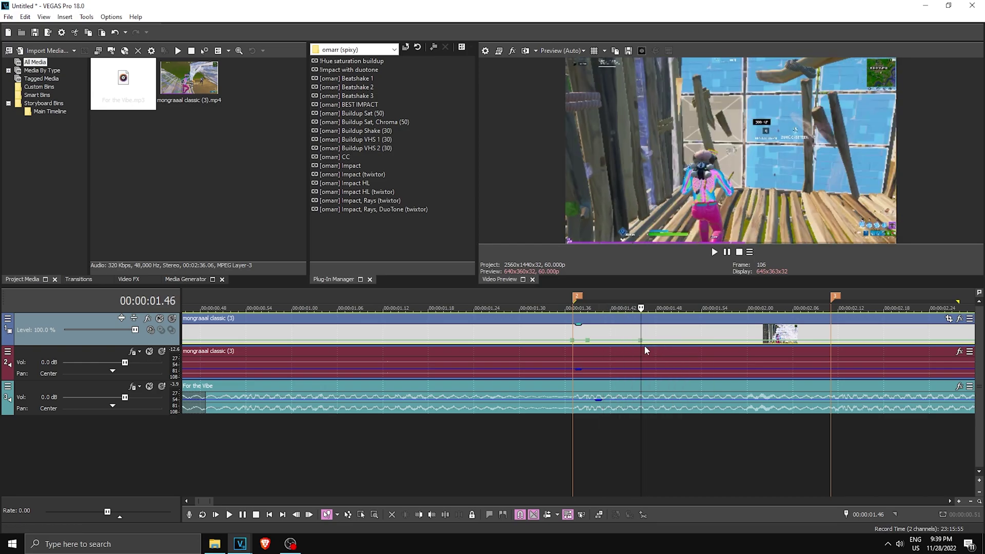
right_click(654, 348)
click(672, 345)
scroll(631, 373, right, 2)
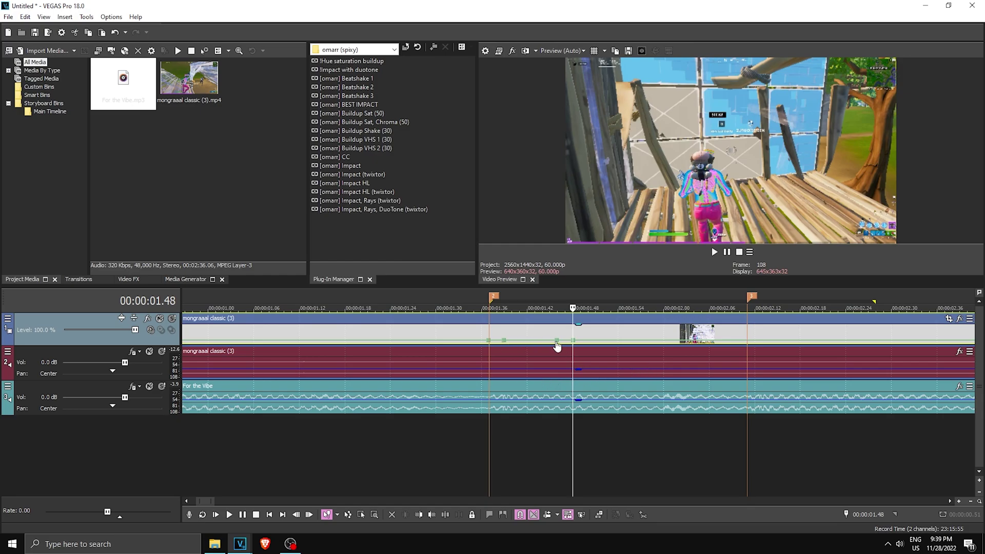
Set the two inner velocity points after the first beat marker to 50% forward velocity
right_click(505, 342)
click(553, 144)
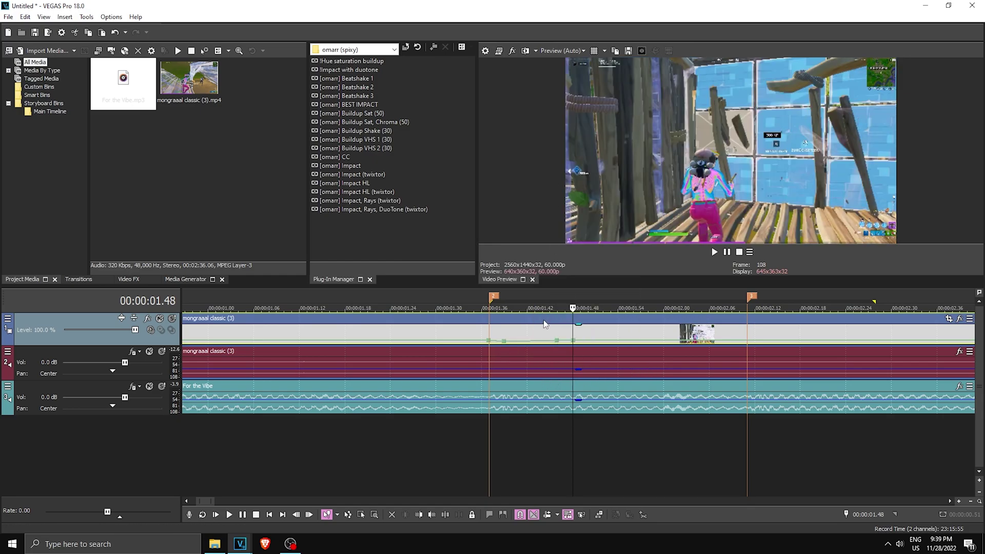
right_click(556, 345)
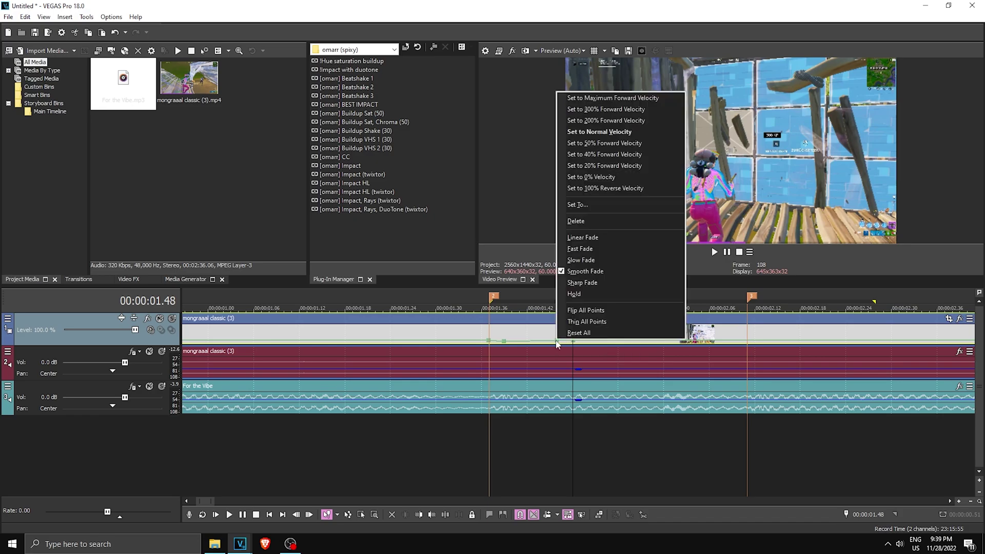
click(598, 136)
Add velocity envelope points at the second beat marker, 00:00:02.11, and two frames further at 00:00:02.13
scroll(688, 331, down, 2)
click(688, 331)
scroll(689, 333, up, 2)
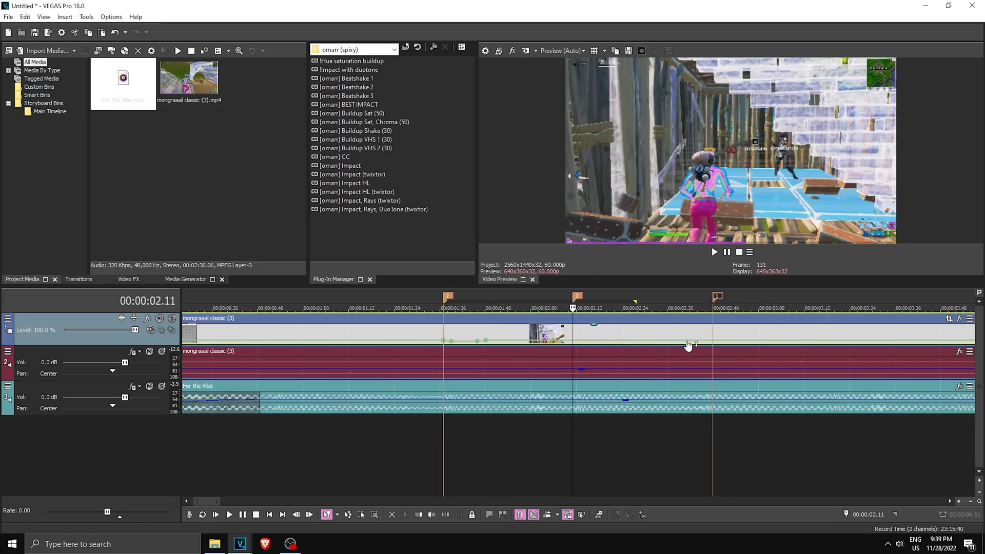
right_click(574, 342)
click(577, 351)
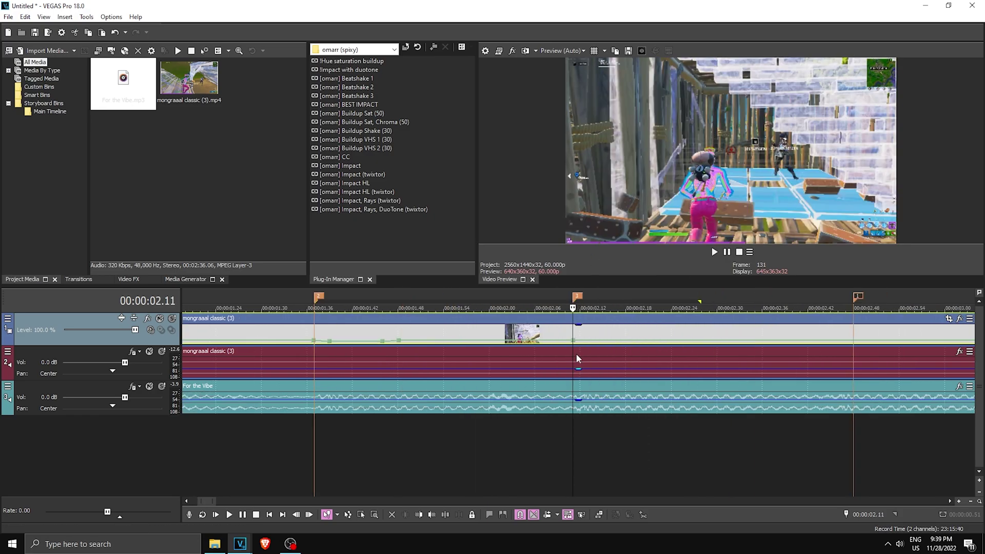
scroll(577, 353, down, 1)
key(Right)
key(Right)
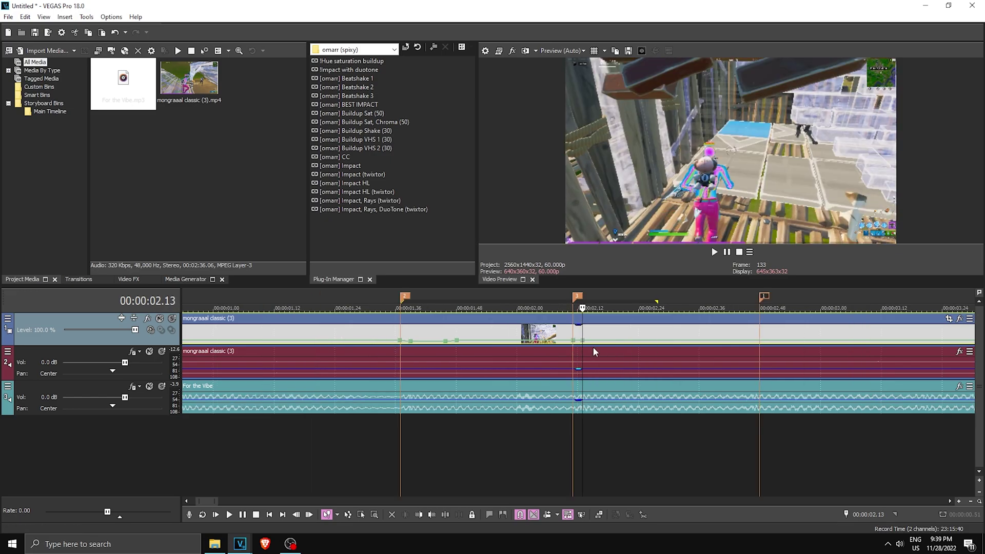
Add velocity envelope points on the clip at about 00:00:02.20 and 00:00:02.22
key(Right)
key(Right)
key(Right)
key(Right)
key(Right)
key(Right)
key(Right)
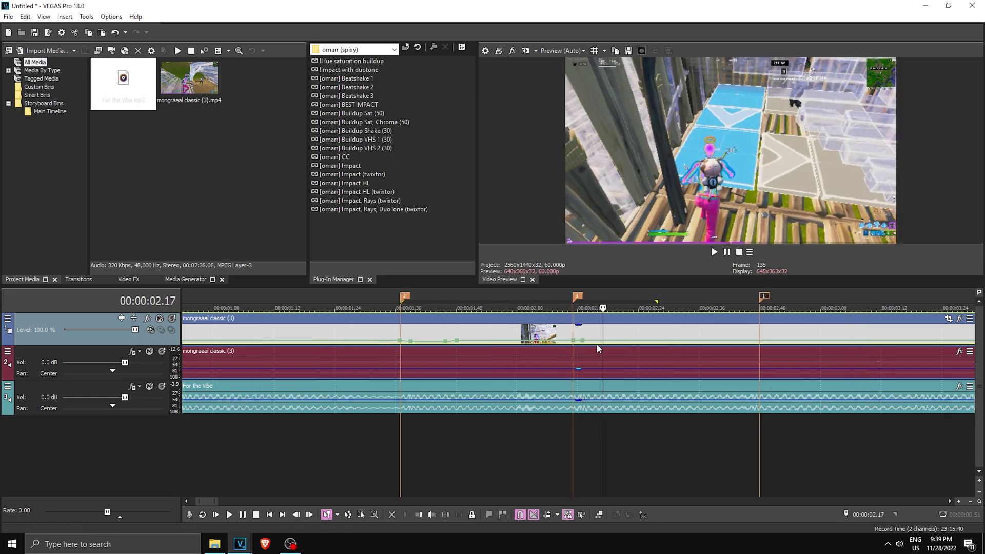
click(627, 346)
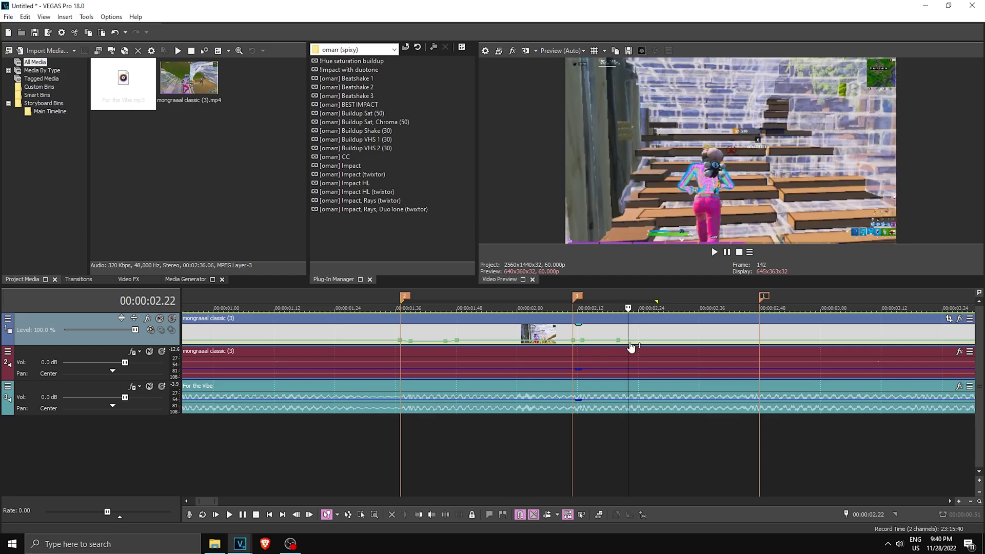
right_click(630, 345)
key(Escape)
Set the two inner velocity points after the second beat marker to 50% forward velocity
right_click(585, 344)
click(630, 144)
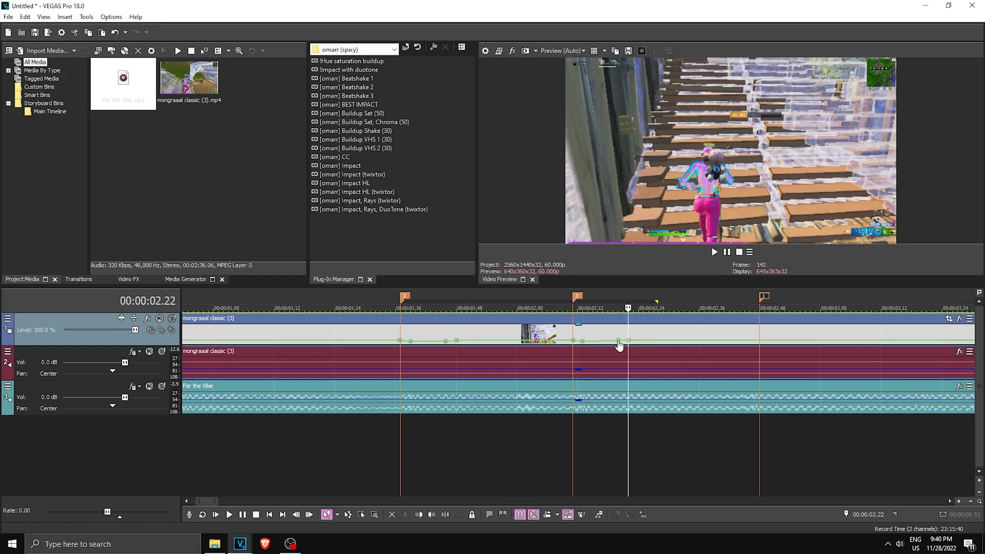
right_click(619, 346)
click(664, 146)
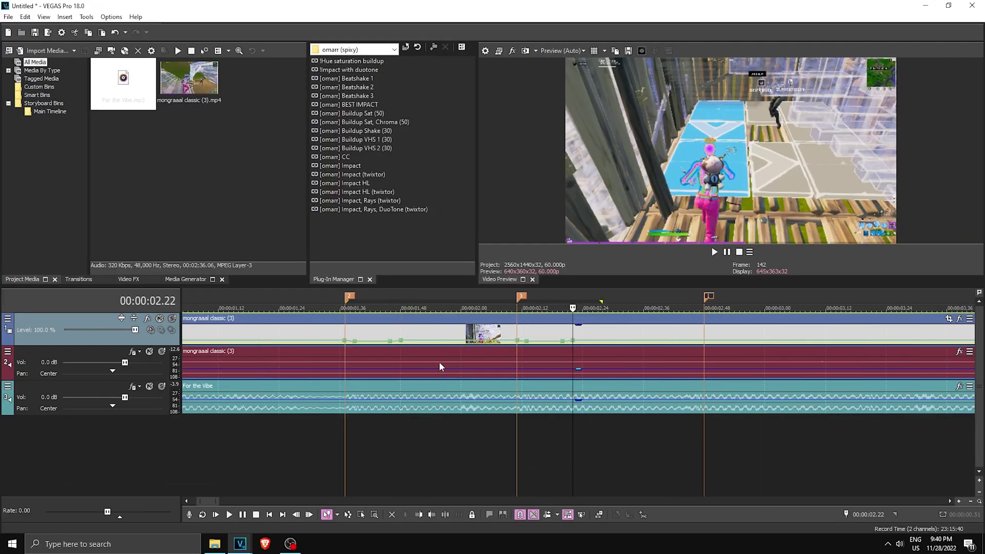
Trim the gameplay clip's start and shift the clip earlier so its close-up shot lines up with the 00:00:02.48 marker again
scroll(440, 366, down, 3)
click(500, 338)
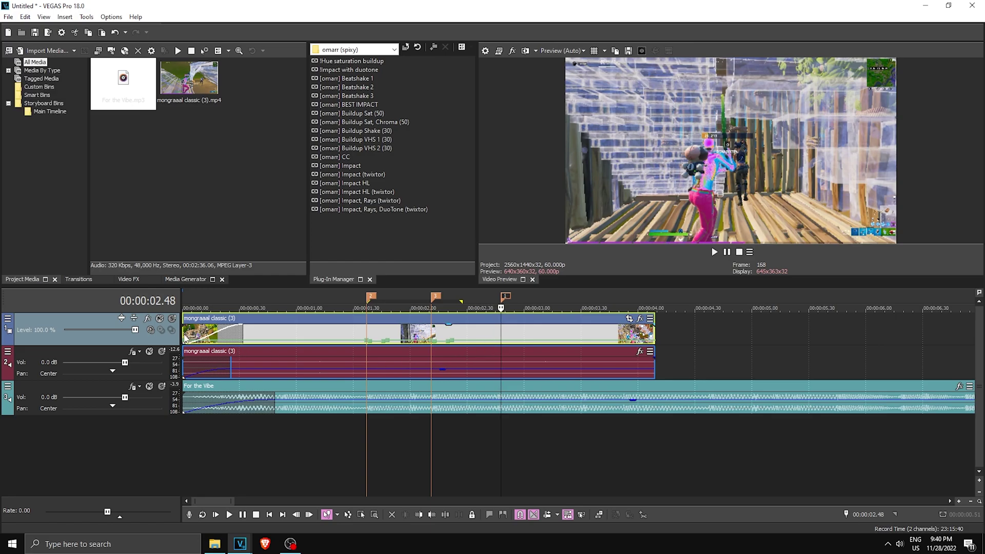
click(489, 334)
click(503, 333)
drag(180, 332, 199, 333)
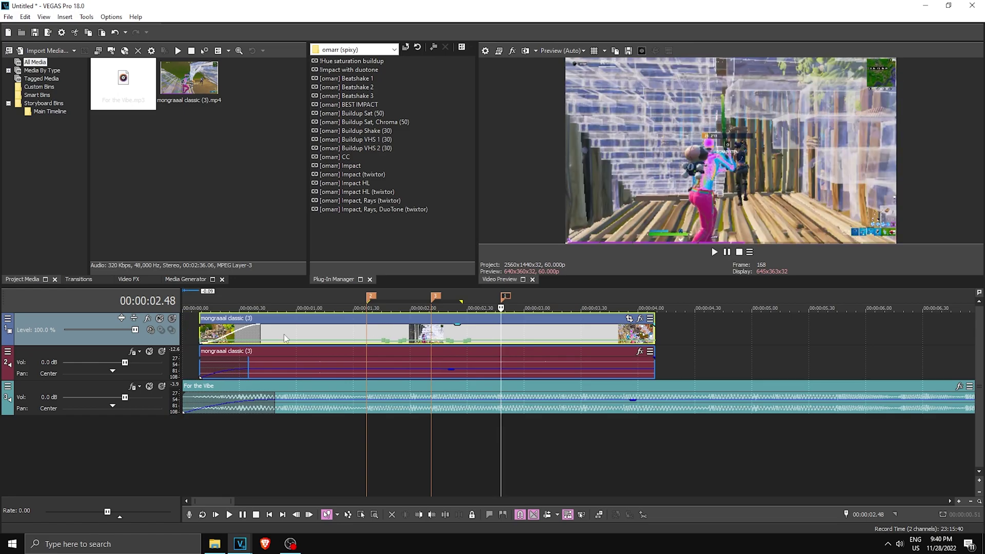
drag(286, 338, 268, 333)
drag(185, 331, 193, 332)
drag(263, 339, 260, 335)
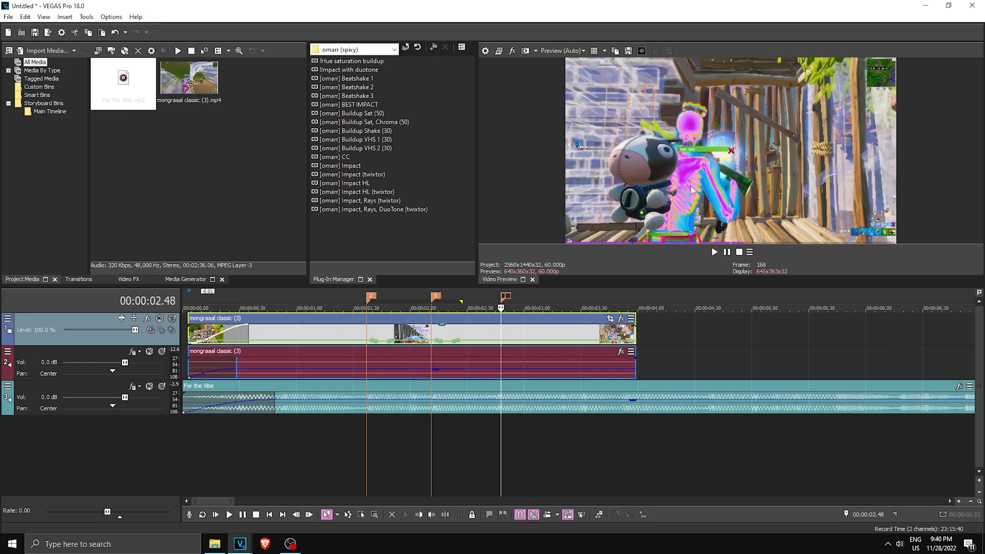
Extend the gameplay clip's start back to the beginning of the timeline and play the edit from the 00:00:01.37 marker
drag(188, 331, 157, 335)
key(Left)
key(Left)
key(Left)
key(Left)
key(Left)
key(Left)
key(Left)
click(368, 331)
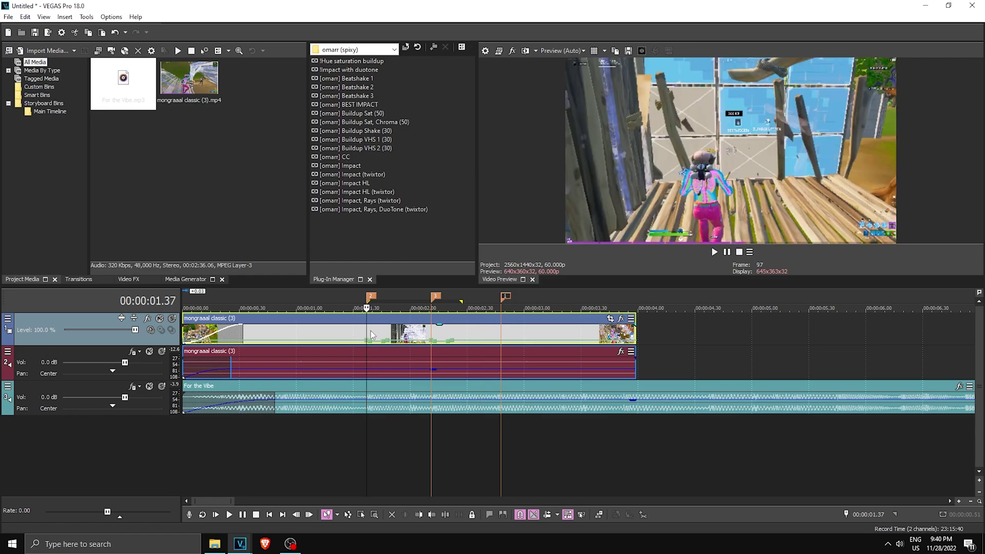
click(713, 252)
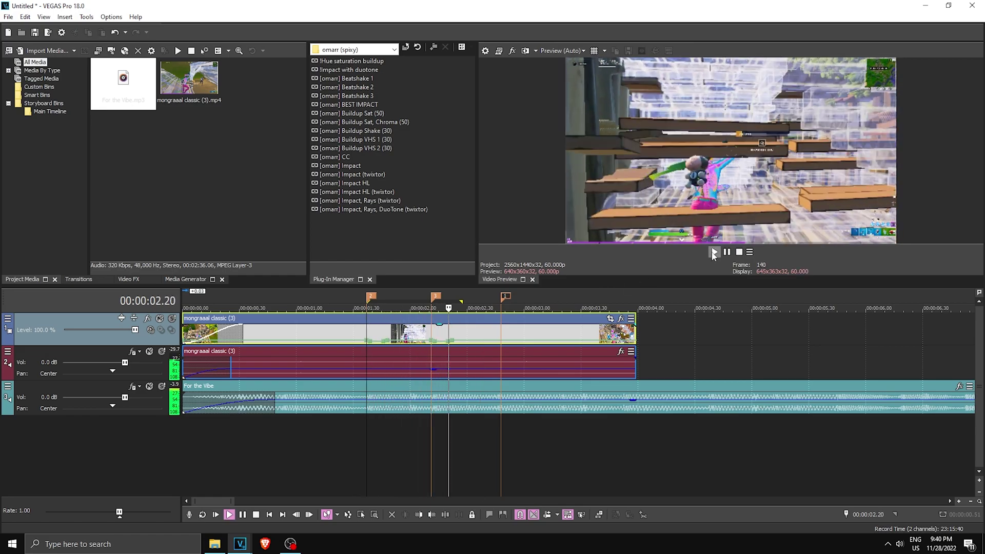
click(727, 253)
Add velocity points at the 00:00:02.48 marker and about two frames either side, raise the middle one into a peak, and preview the section
click(501, 336)
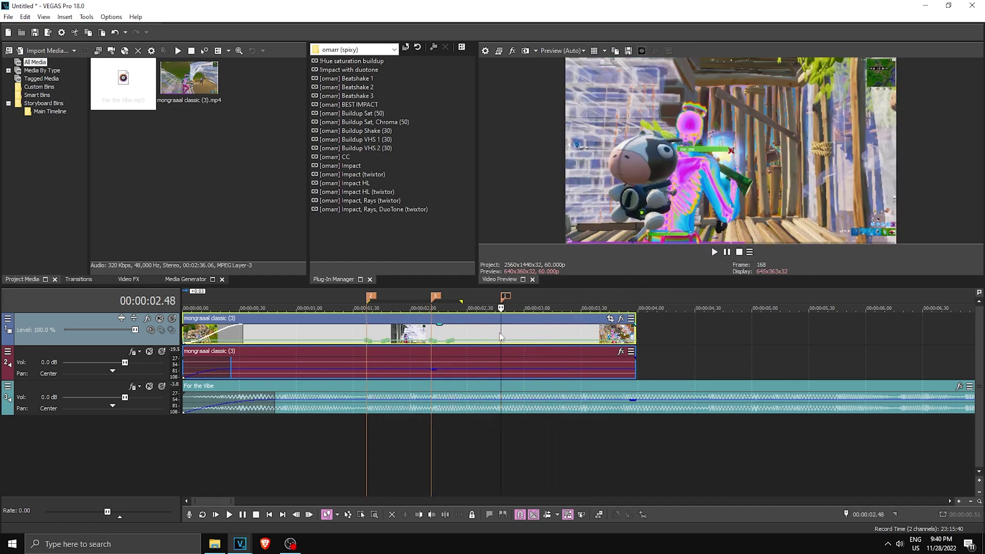
scroll(540, 386, up, 3)
right_click(573, 342)
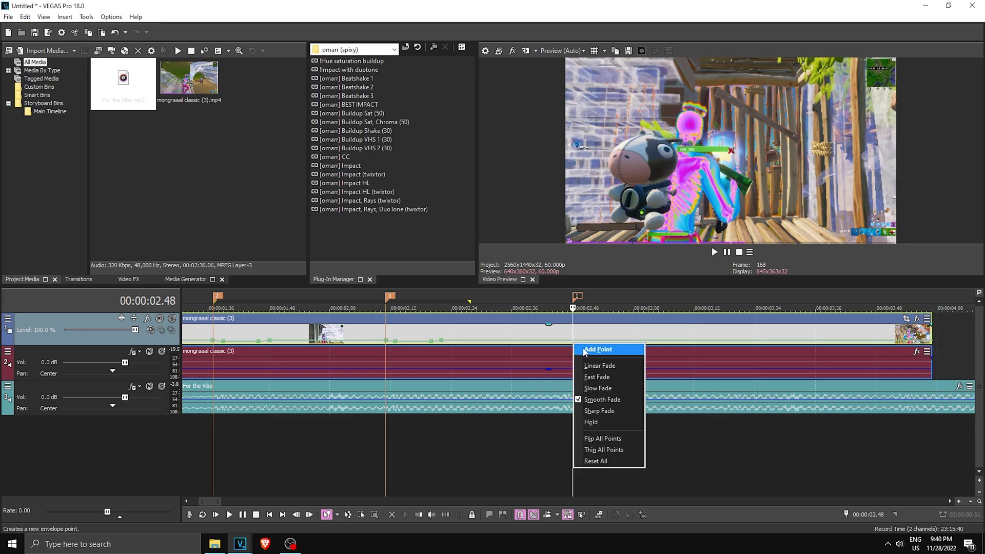
click(576, 347)
drag(572, 340, 574, 337)
click(581, 339)
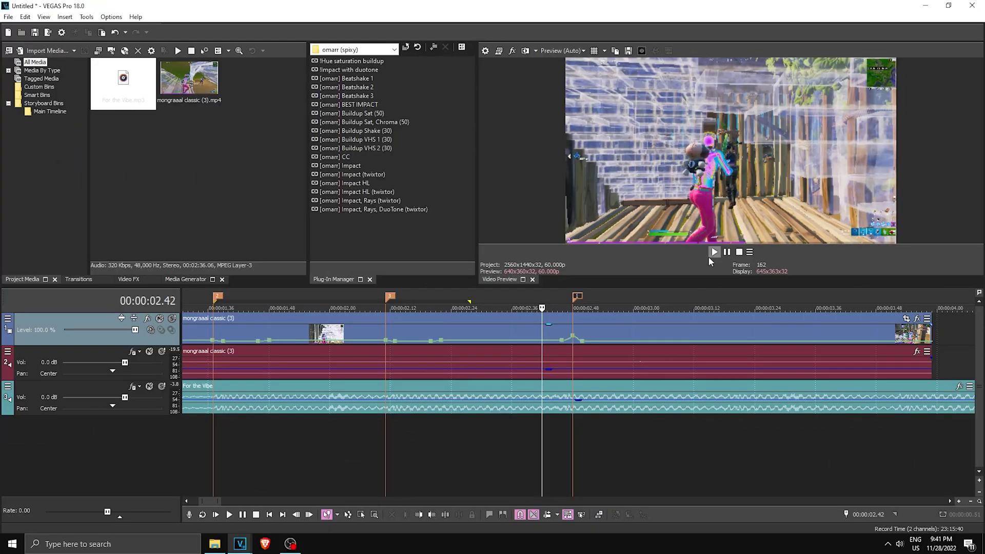
click(714, 252)
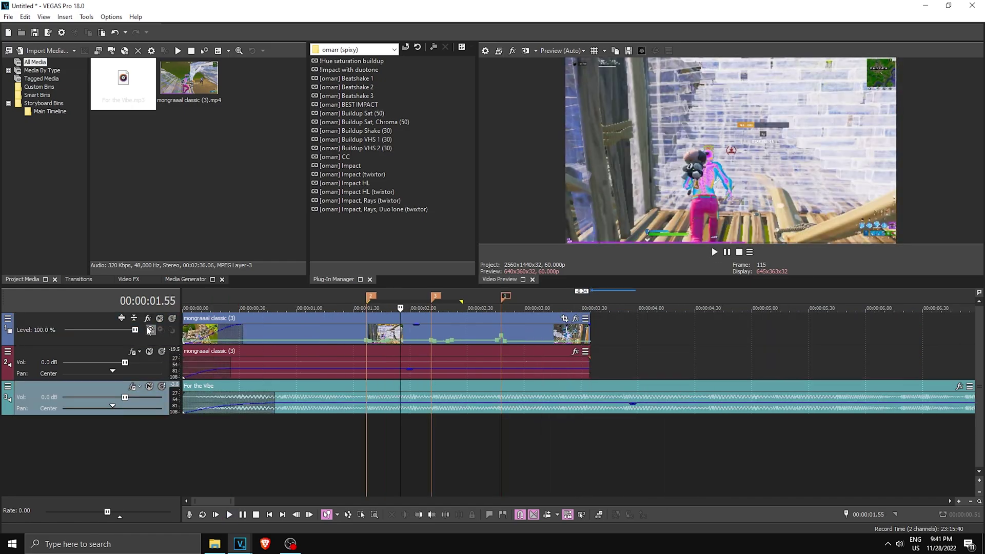
Insert three empty video tracks above the gameplay video track
right_click(87, 324)
click(106, 346)
right_click(84, 319)
click(107, 341)
right_click(85, 315)
click(104, 337)
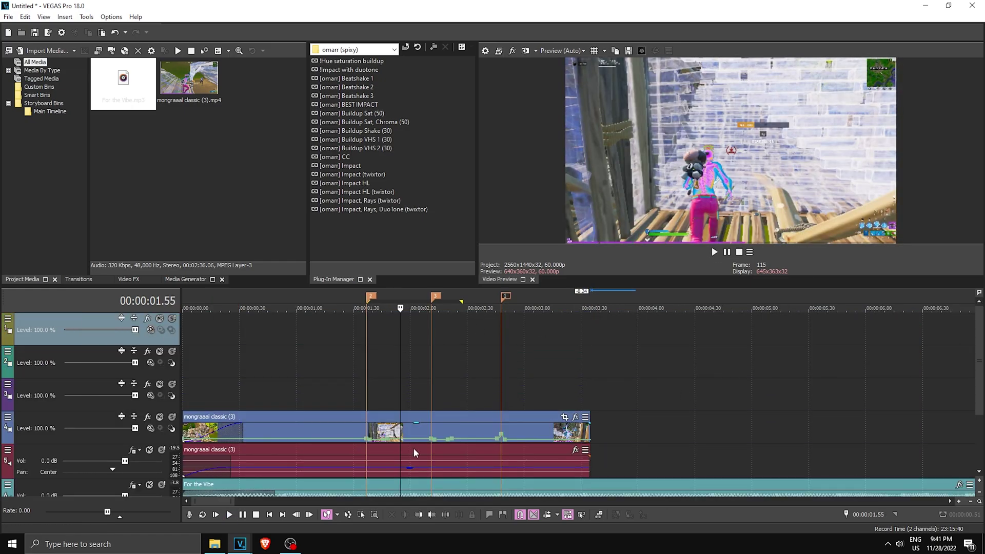
Split the gameplay clip at the three beat markers, 00:00:01.37, 00:00:02.11 and 00:00:02.48
click(364, 420)
scroll(367, 419, up, 2)
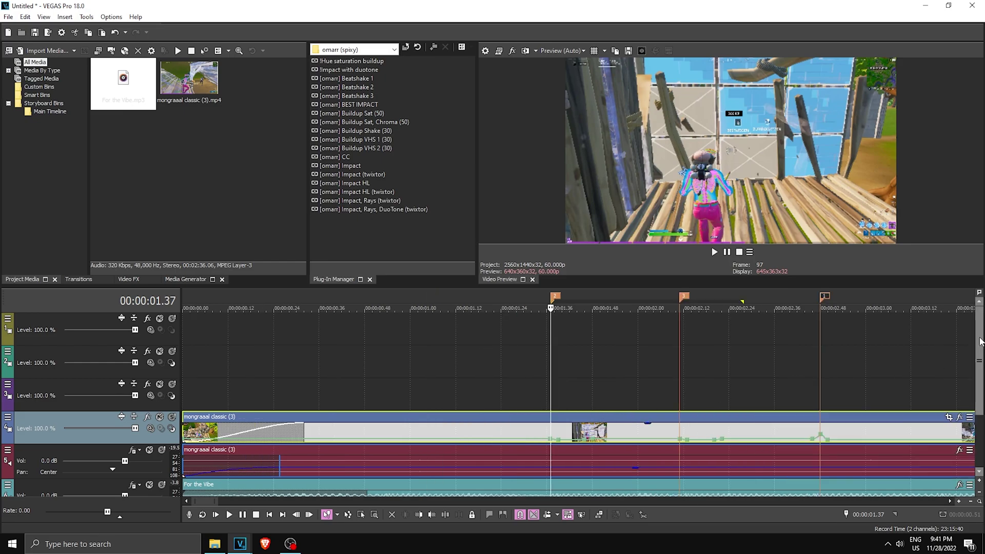
drag(981, 341, 980, 360)
scroll(941, 382, down, 3)
key(s)
click(513, 390)
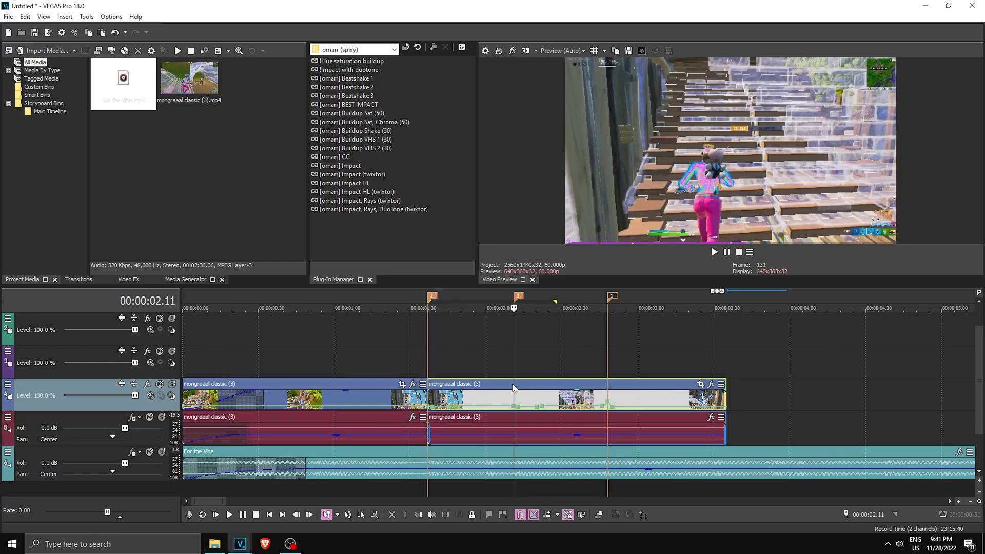
key(s)
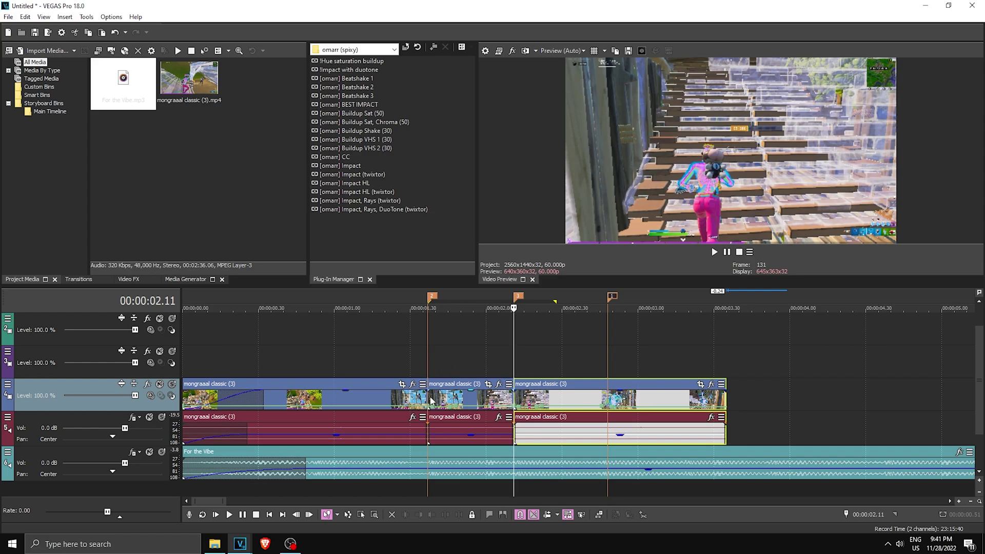
click(609, 385)
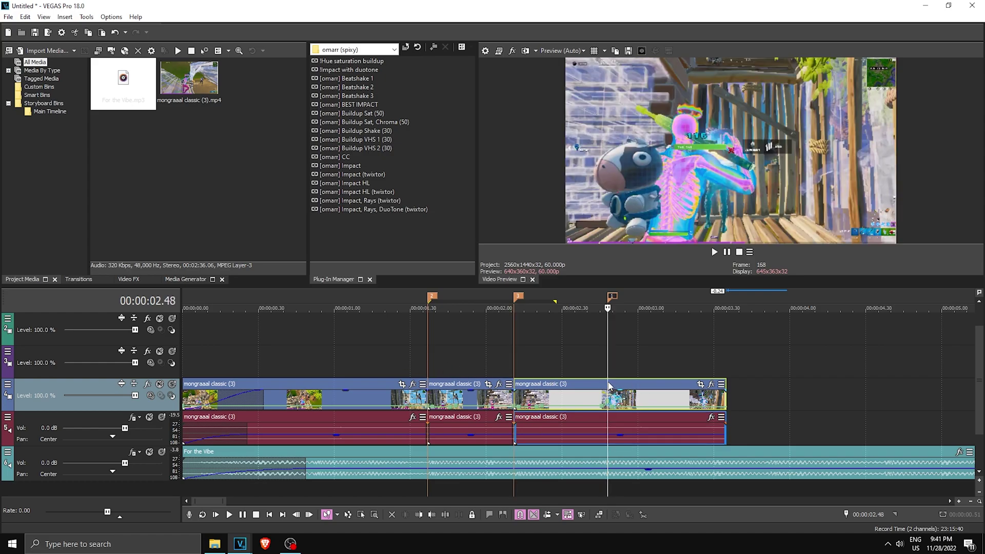
key(s)
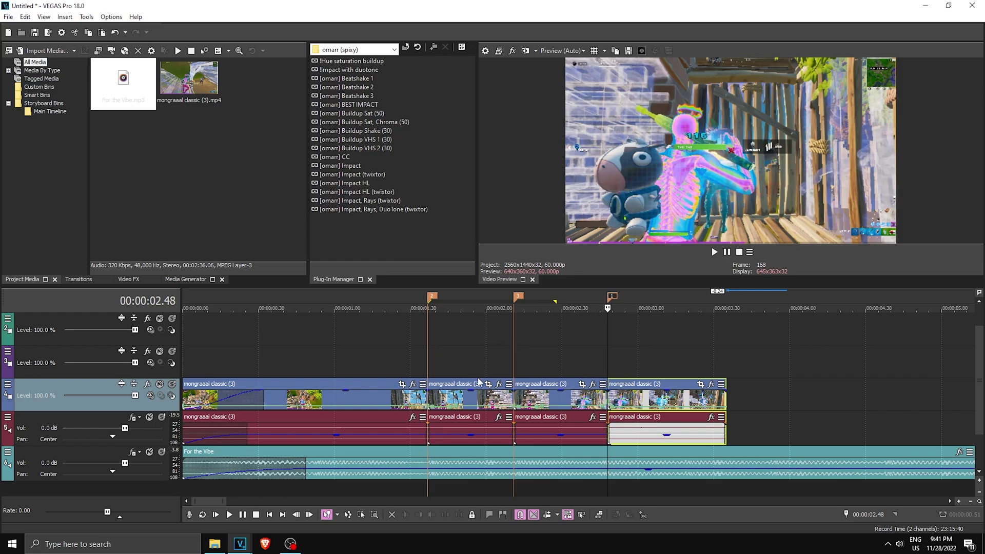
Ungroup the two gameplay segments between the beat markers from their audio and copy both onto the empty video track directly above
click(473, 393)
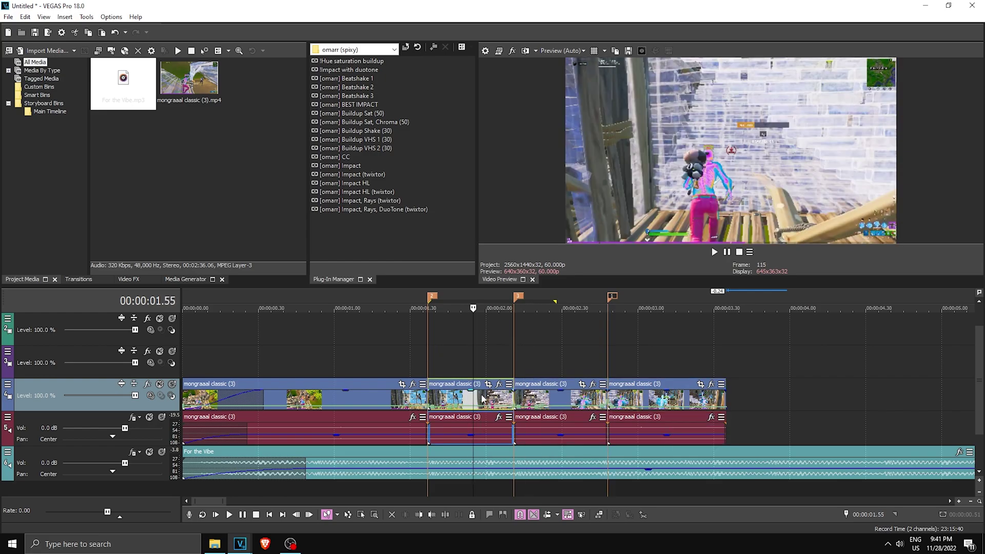
key(u)
key(u)
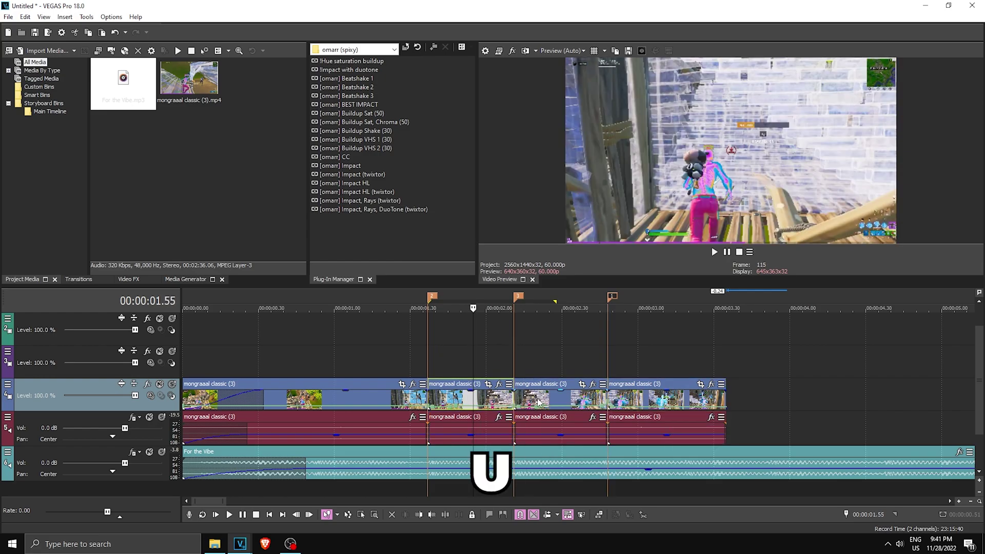
click(545, 399)
click(491, 399)
scroll(454, 405, up, 3)
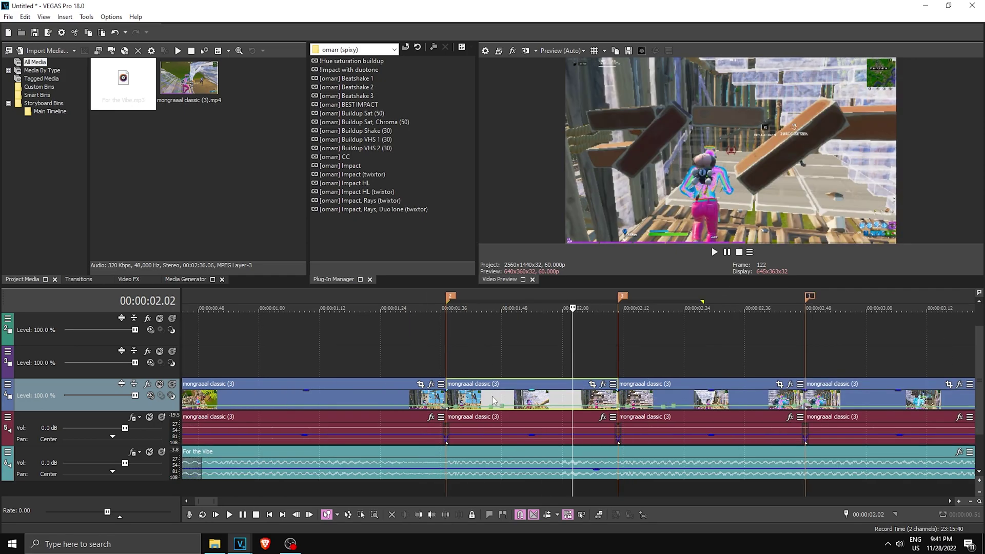
drag(526, 395, 552, 373)
scroll(551, 393, down, 3)
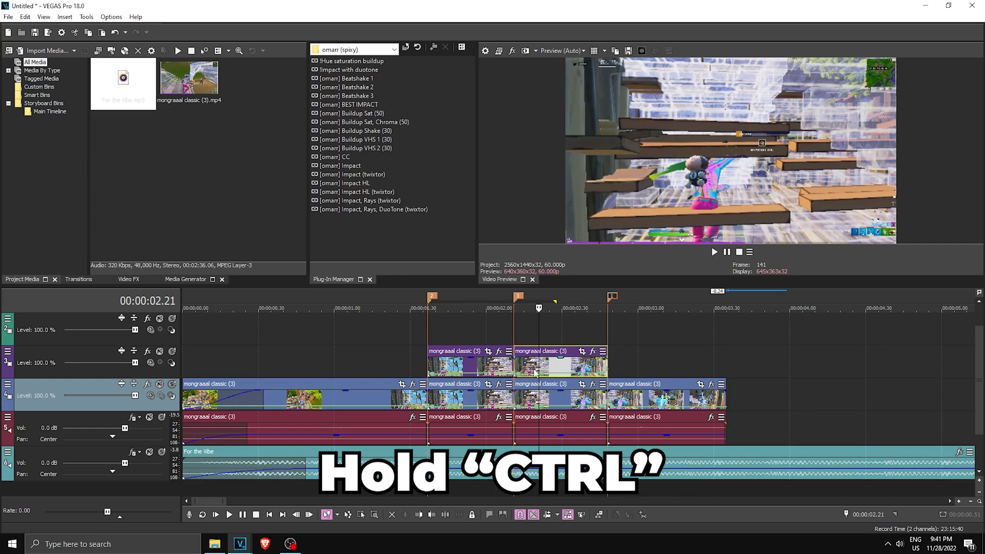
Trim the ends of both copied segments by 4 frames so each stops short of its following beat marker
click(395, 336)
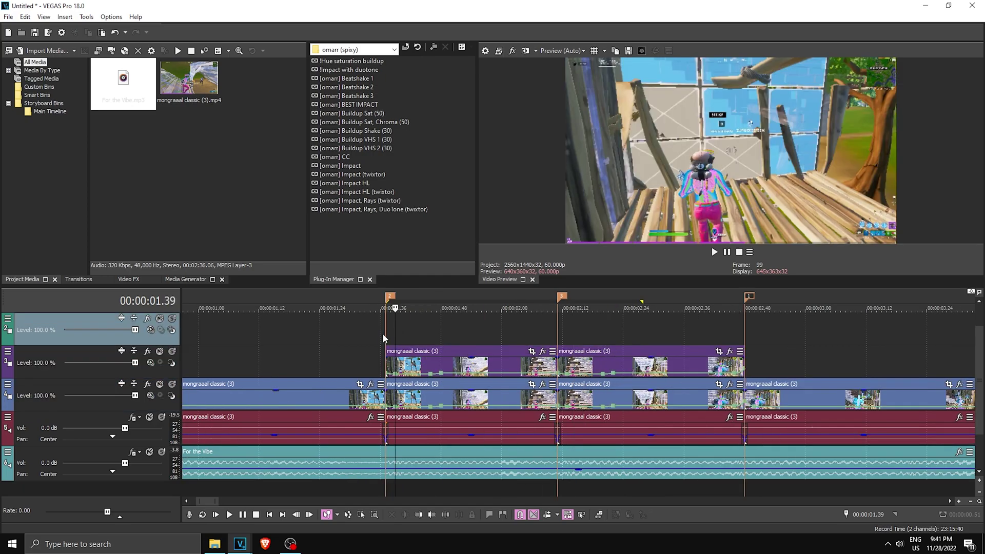
drag(384, 332, 404, 335)
click(537, 356)
click(593, 365)
click(500, 362)
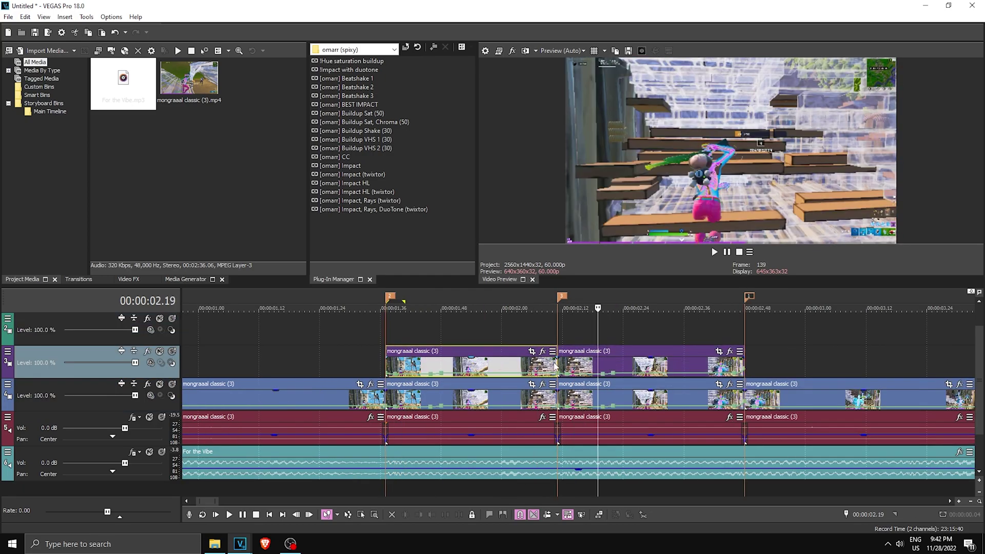
click(446, 340)
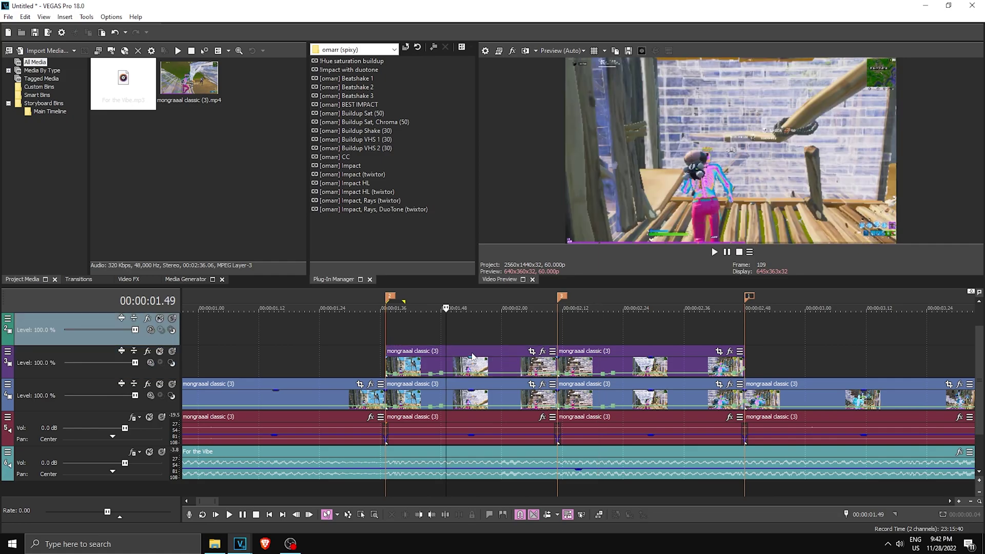
drag(558, 366, 535, 363)
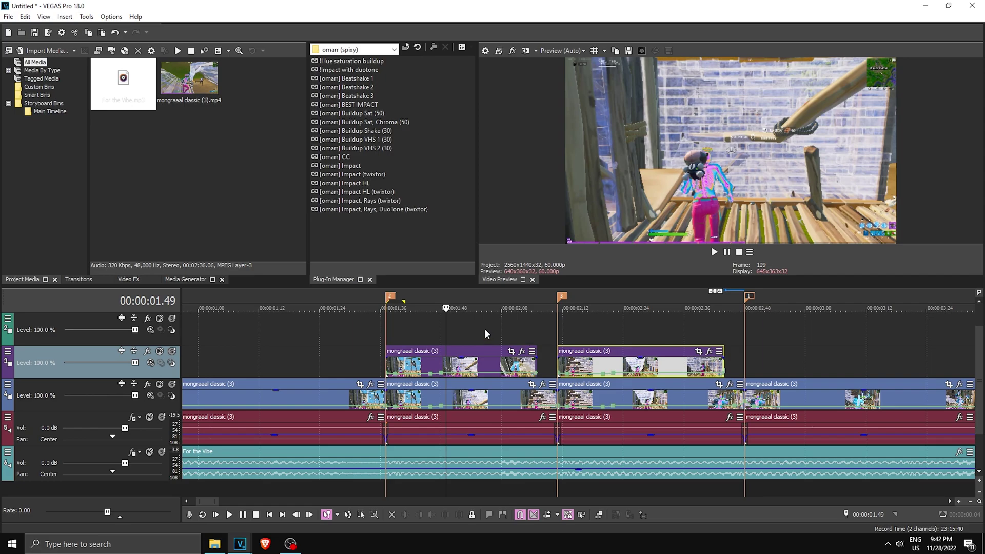
Open Event Pan/Crop for the first copied segment, widen its window, and enable the mask at the segment's first frame
click(497, 363)
click(421, 365)
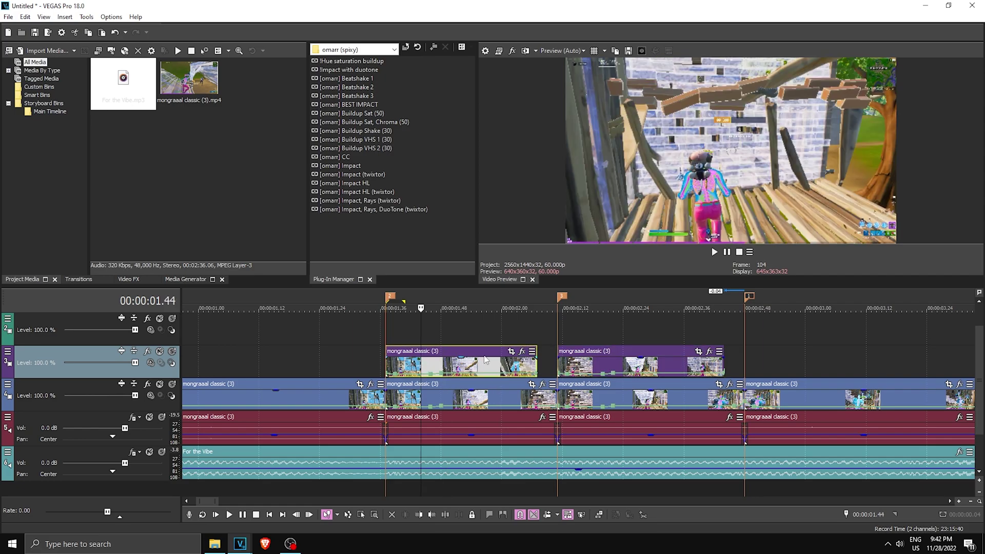
click(510, 351)
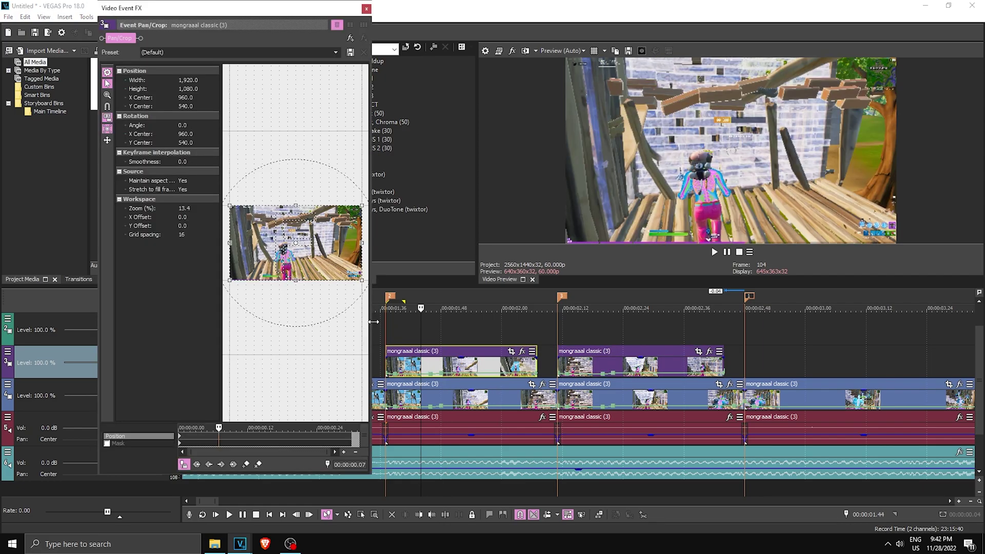
drag(373, 322, 650, 321)
click(107, 444)
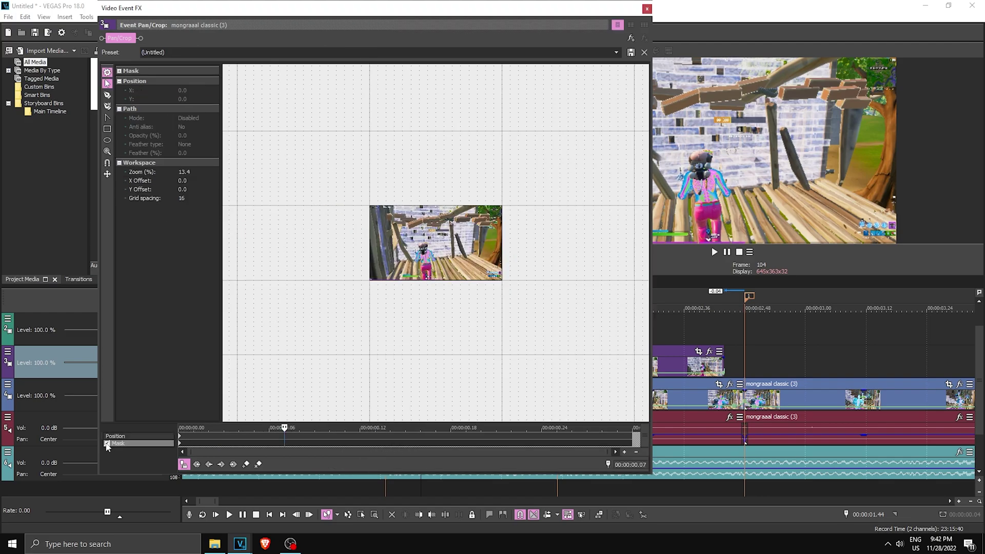
click(179, 444)
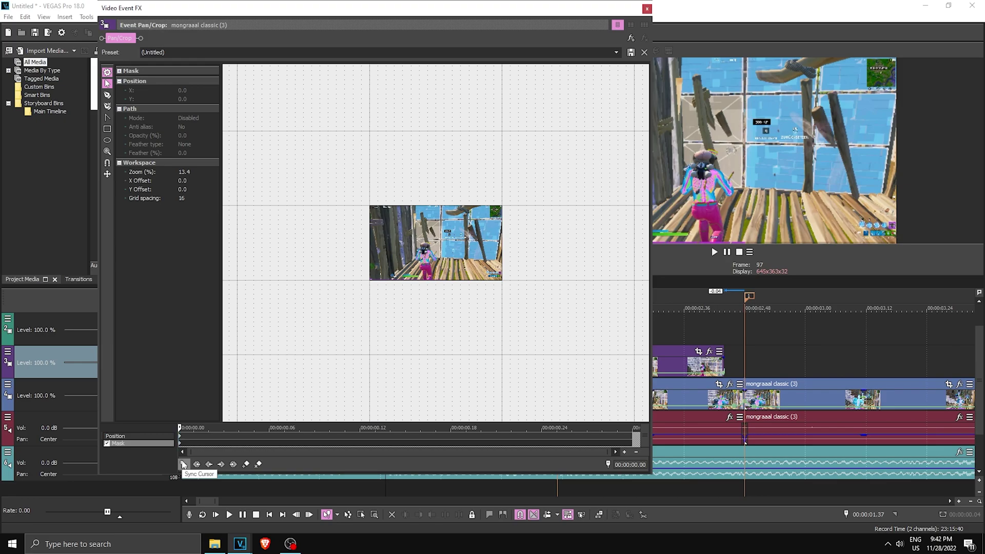
click(183, 464)
Draw a closed mask path loosely around the whole character on the segment's first frame
drag(451, 10, 402, 14)
scroll(570, 289, up, 5)
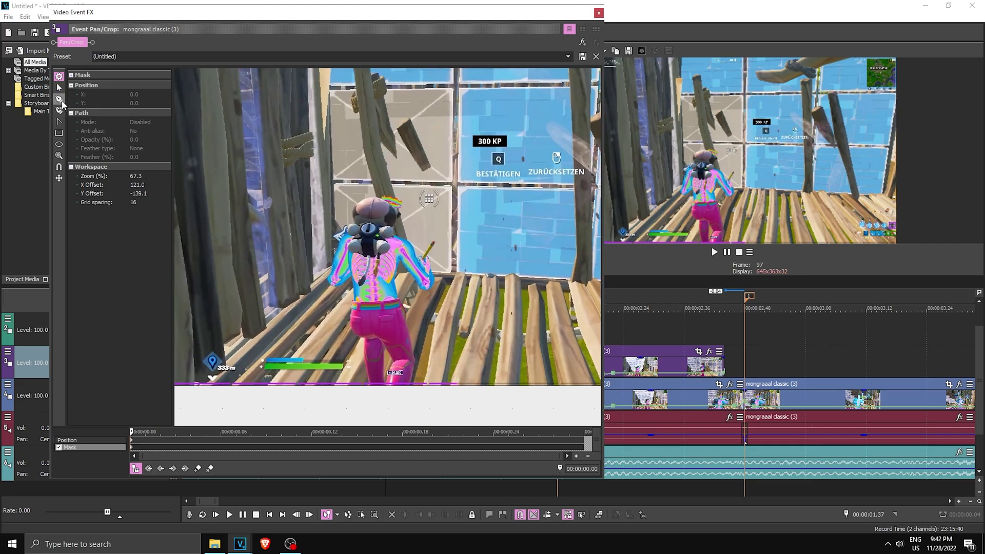
click(59, 99)
scroll(400, 322, up, 1)
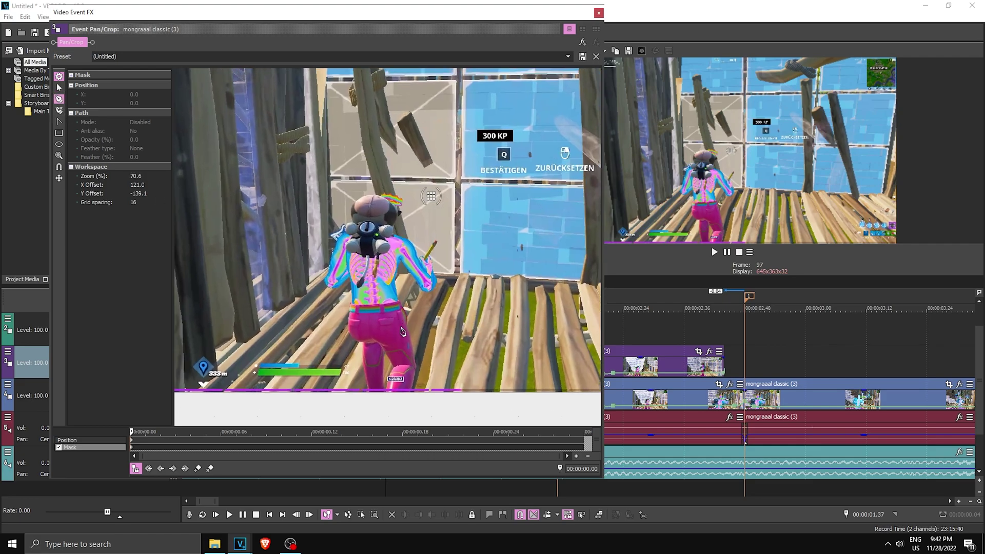
mouse_move(422, 400)
mouse_down()
mouse_move(429, 376)
mouse_move(414, 313)
mouse_move(427, 232)
mouse_move(320, 295)
mouse_move(382, 407)
mouse_move(424, 404)
mouse_up()
click(422, 401)
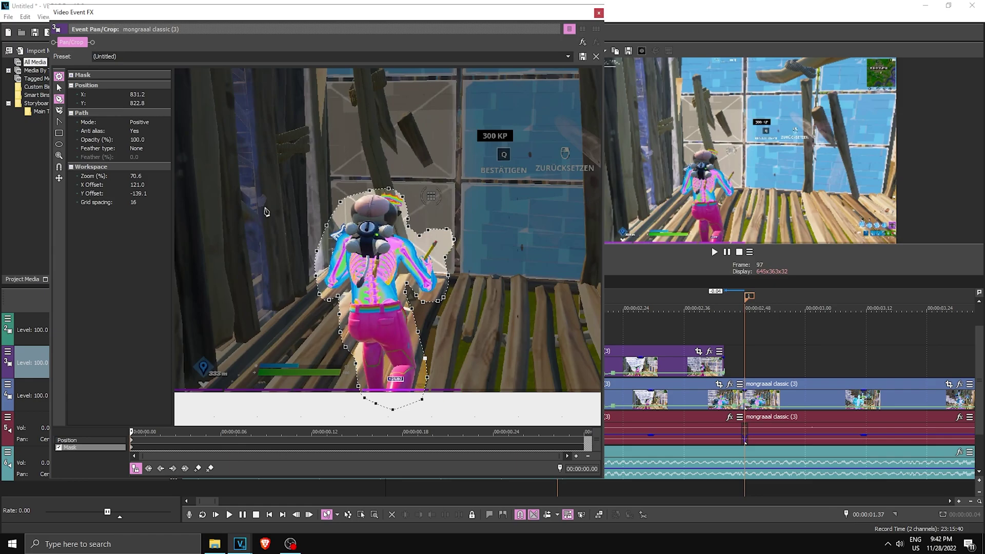
Set the mask's feather type to Both and its feather amount to 10%
click(90, 151)
click(143, 175)
click(91, 159)
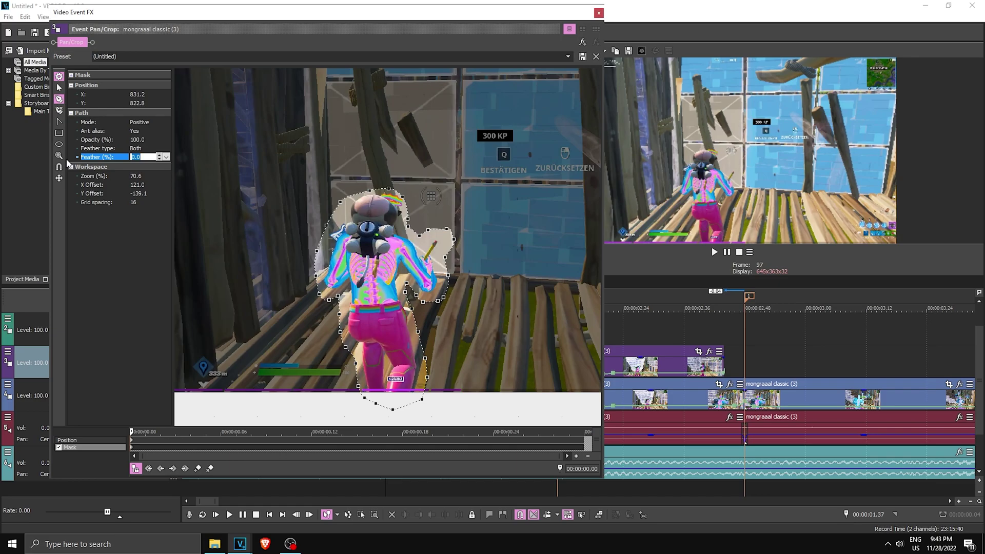
text(8)
key(Return)
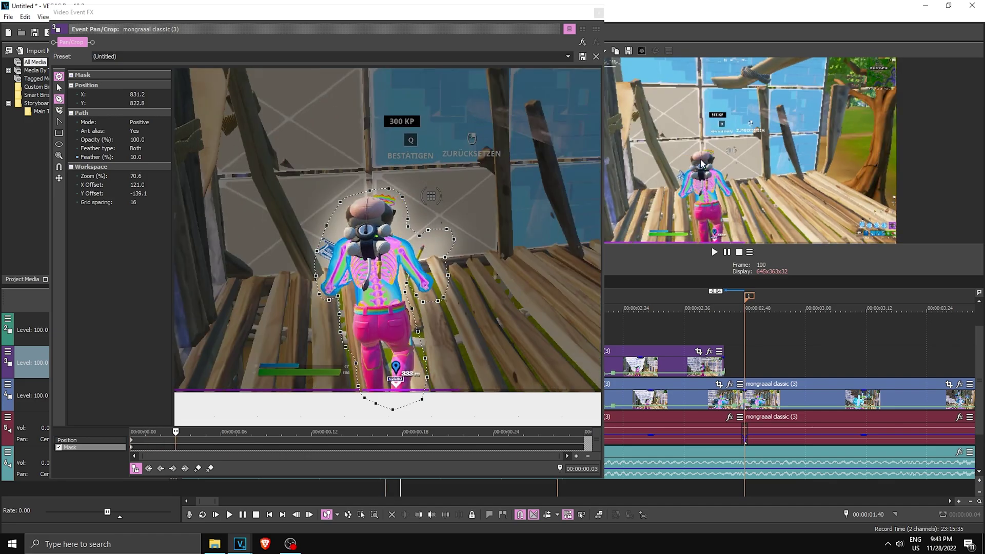
right_click(383, 236)
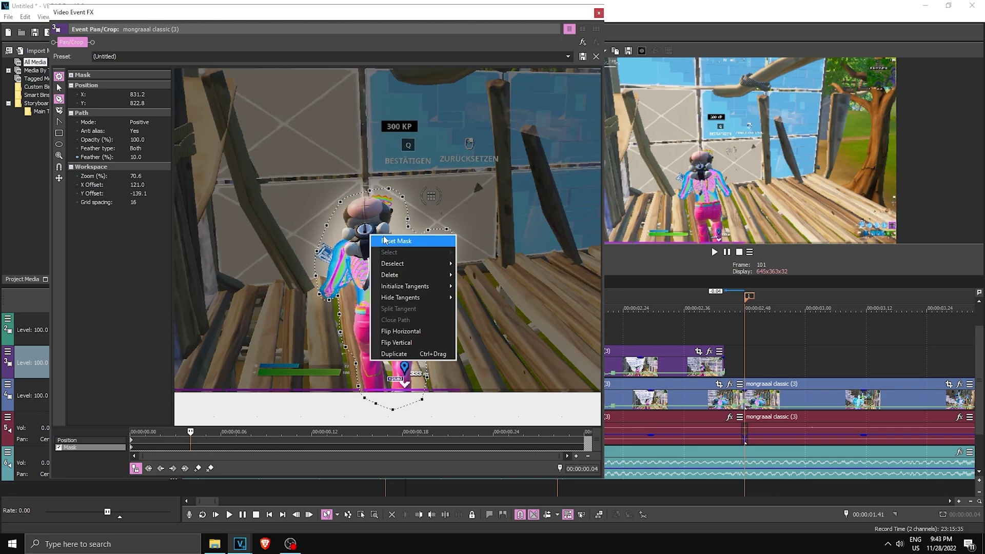
click(385, 244)
key(ctrl+z)
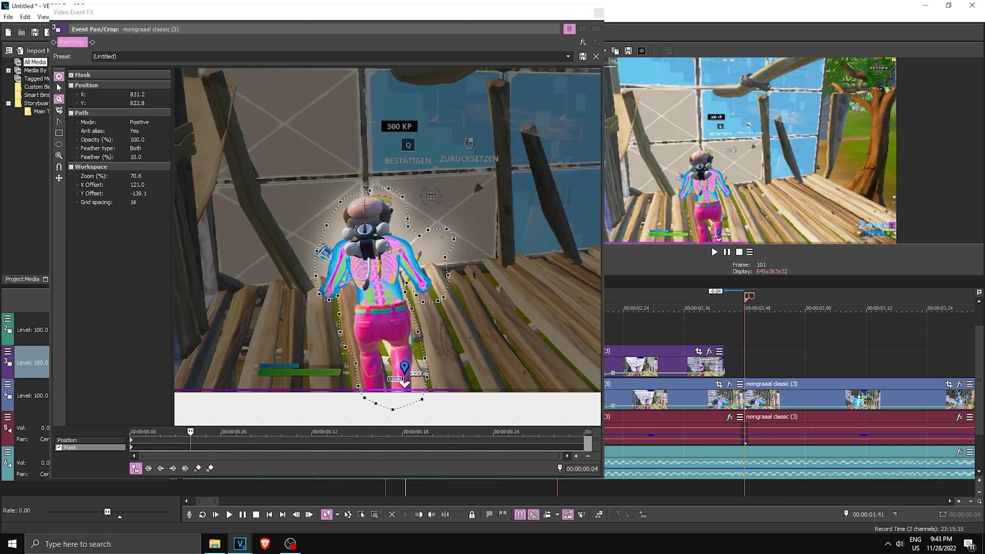
Reposition the mask's points beside the character's head and arms at 00:00:00.04 to fit the new pose
click(59, 90)
click(465, 103)
click(414, 227)
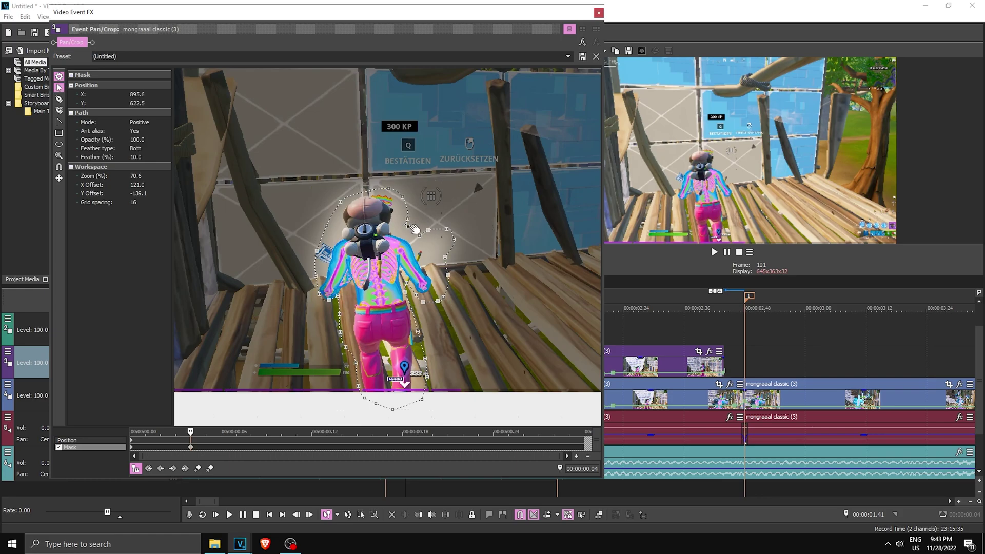
scroll(412, 237, up, 1)
drag(412, 226, 444, 295)
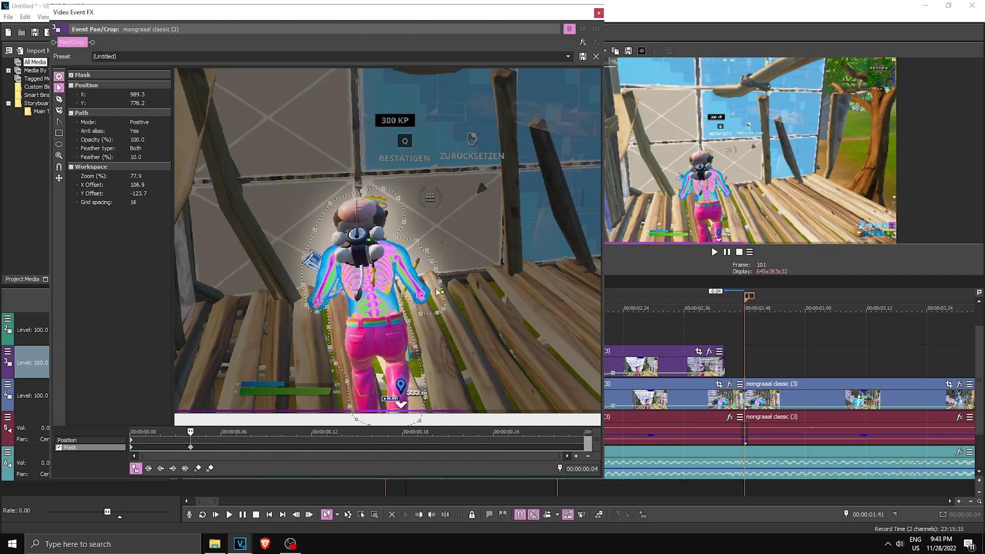
drag(306, 306, 331, 318)
drag(317, 311, 316, 322)
Reposition the mask's lower points beside the character's legs at 00:00:00.14 to follow the new pose
click(637, 181)
key(Right)
key(Right)
key(Right)
key(Right)
key(Right)
key(Right)
key(Right)
key(Right)
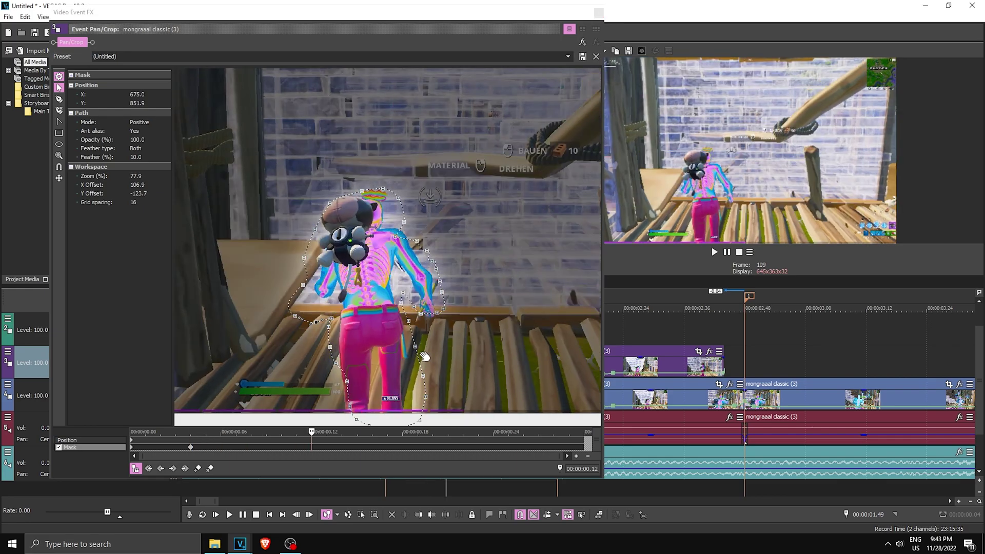
key(Right)
key(Right)
drag(356, 419, 332, 428)
drag(349, 407, 329, 367)
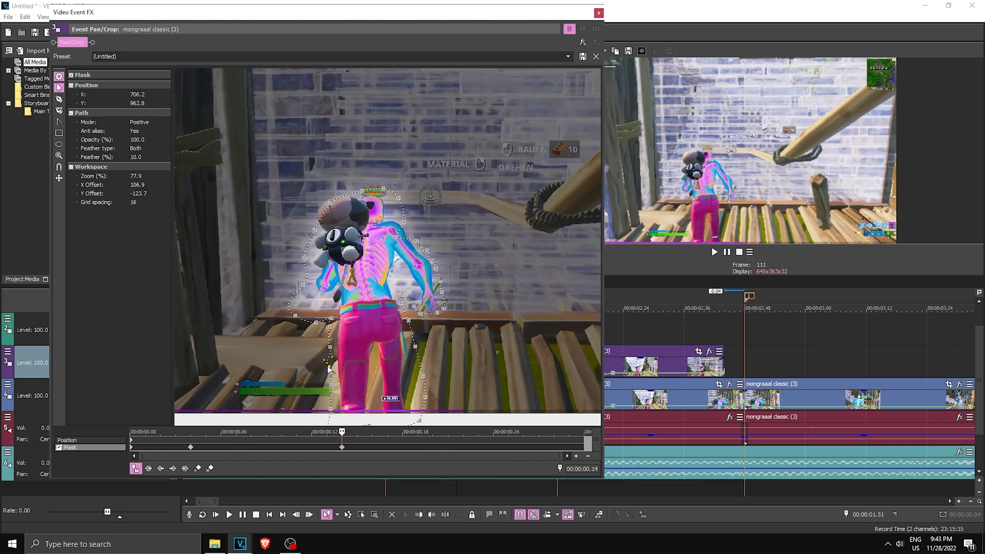
scroll(328, 366, down, 1)
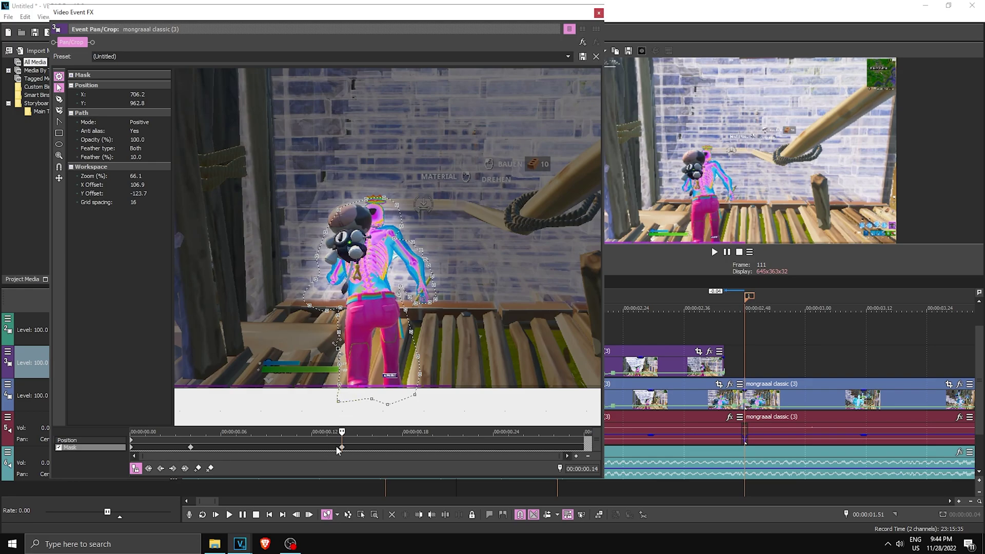
Pull the outlying mask point beside the character's left hand inward at 00:00:00.14
mouse_move(334, 446)
mouse_down()
mouse_move(251, 449)
mouse_move(341, 448)
mouse_up()
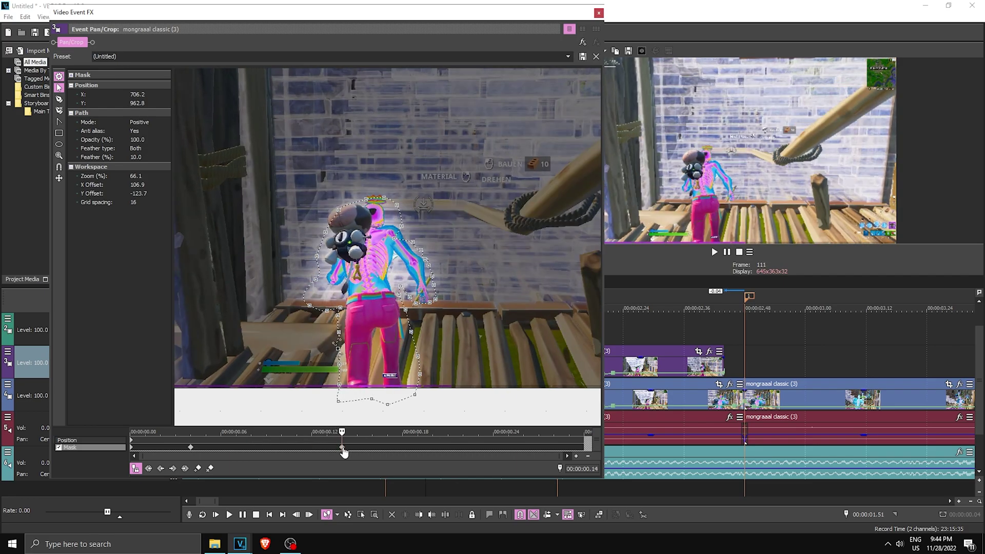
mouse_move(310, 306)
mouse_down()
mouse_move(329, 298)
mouse_move(323, 276)
mouse_move(324, 296)
mouse_up()
click(324, 296)
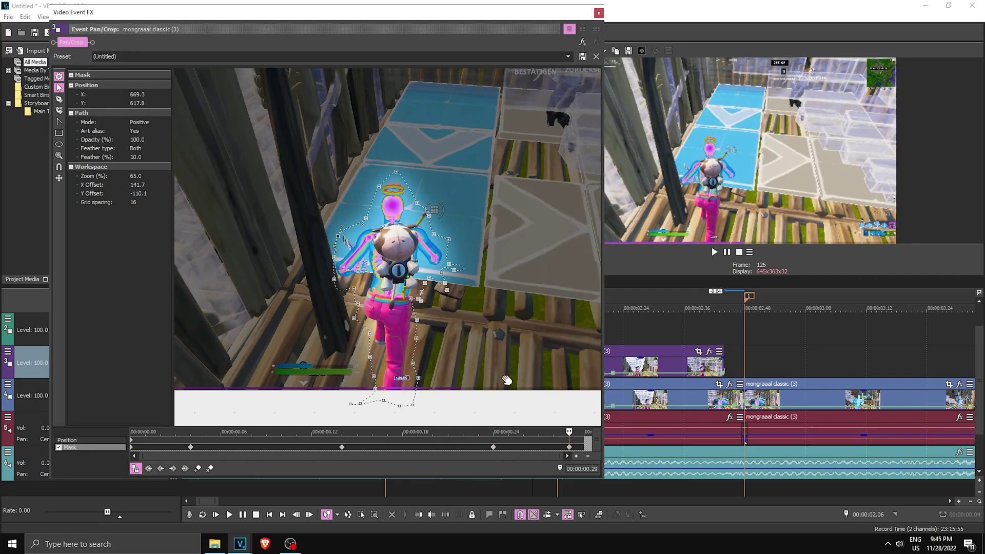
Scrub through the first copied segment's mask keyframes and open Event Pan/Crop for the second copied segment
drag(558, 447, 370, 448)
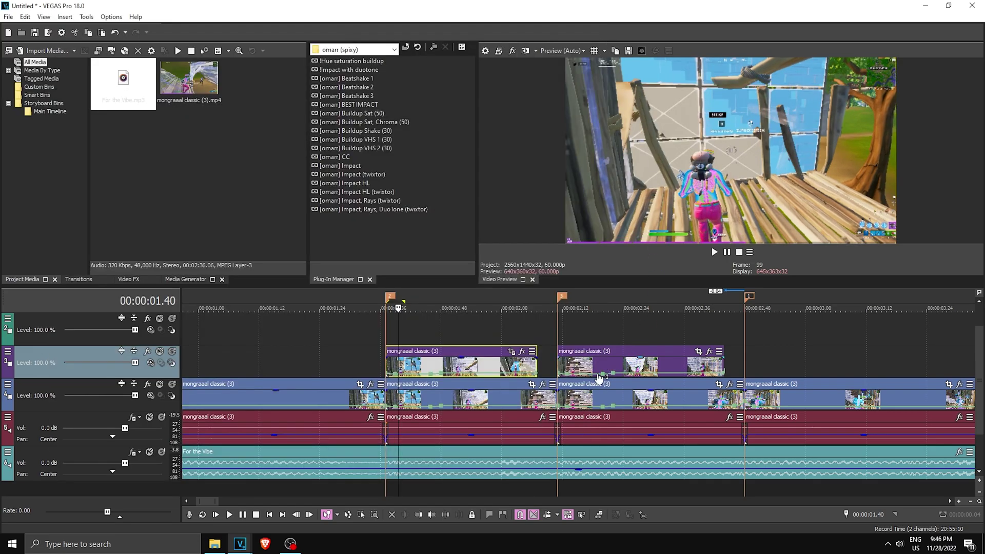
click(559, 367)
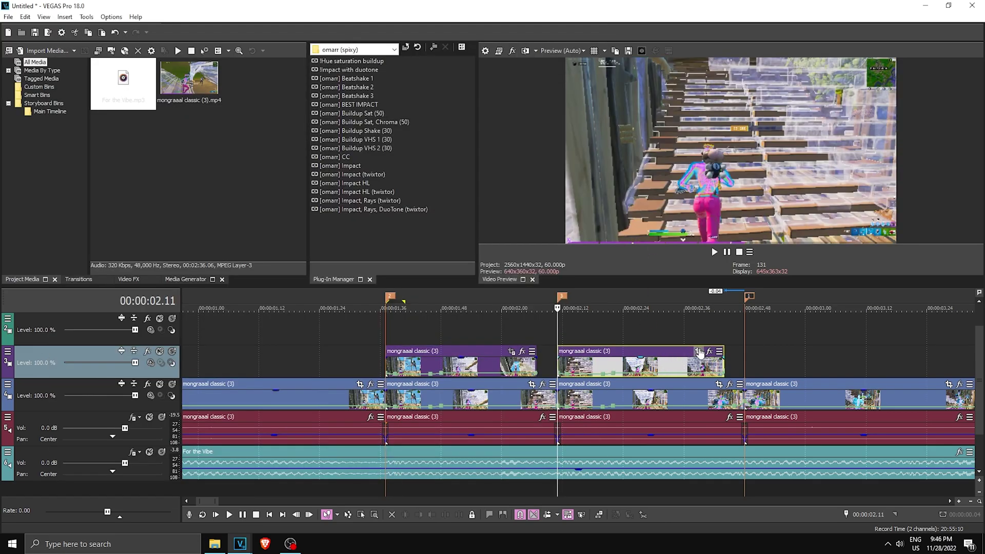
click(700, 352)
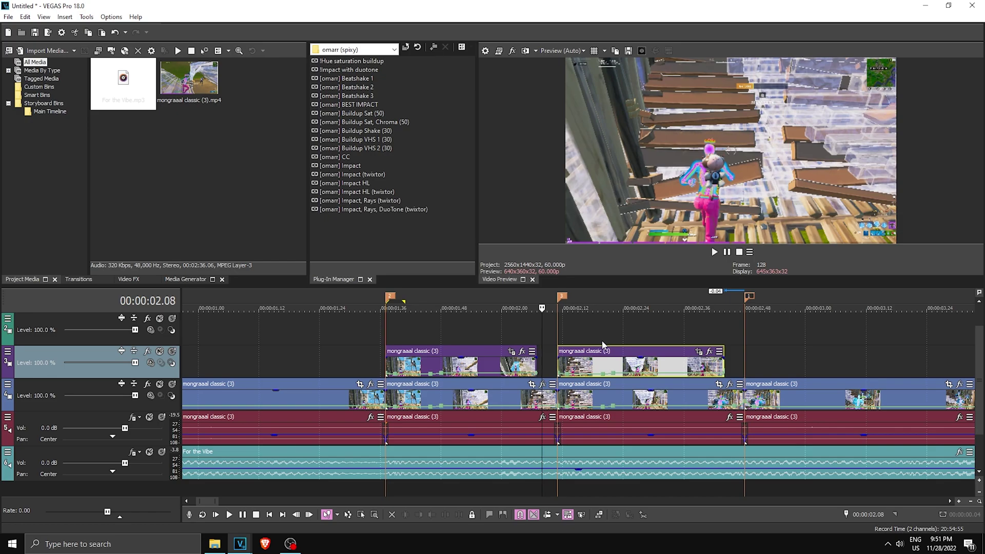
Duplicate both masked segment copies onto the empty track directly above them, keeping their timeline positions
click(491, 365)
drag(440, 368, 440, 333)
drag(623, 368, 638, 331)
Disable the mask in Event Pan/Crop on both segment copies of the lower overlay track
click(497, 362)
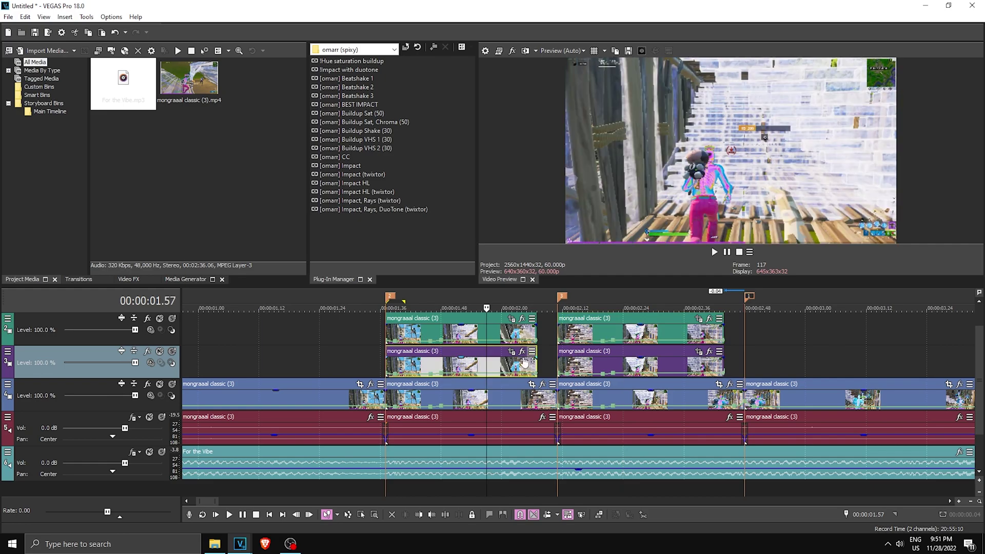
click(512, 351)
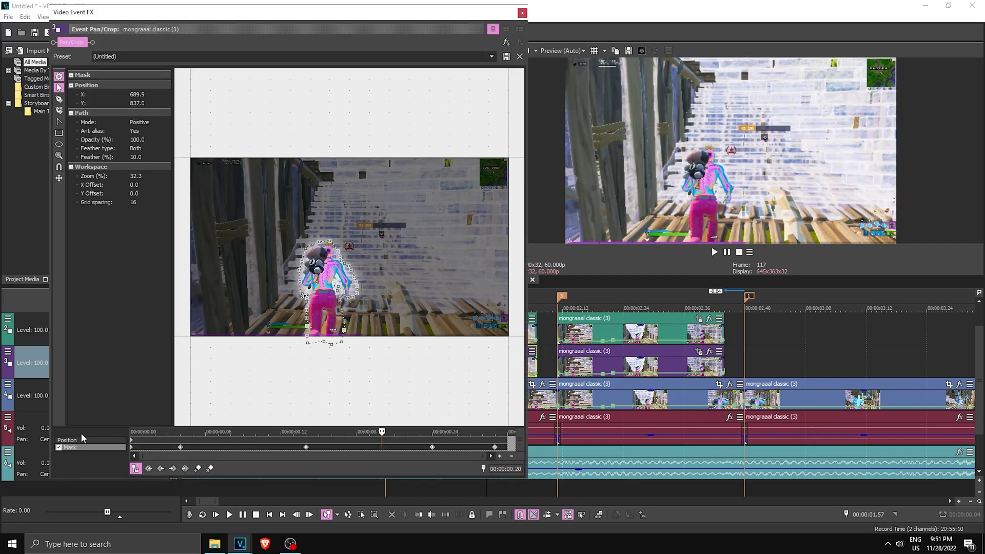
click(59, 447)
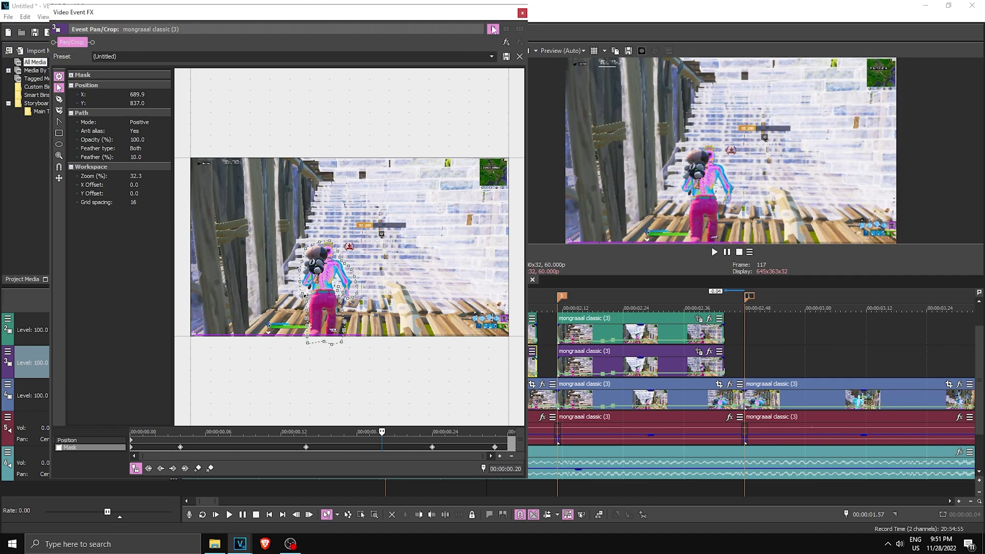
click(522, 13)
click(658, 364)
click(699, 351)
click(59, 448)
click(522, 13)
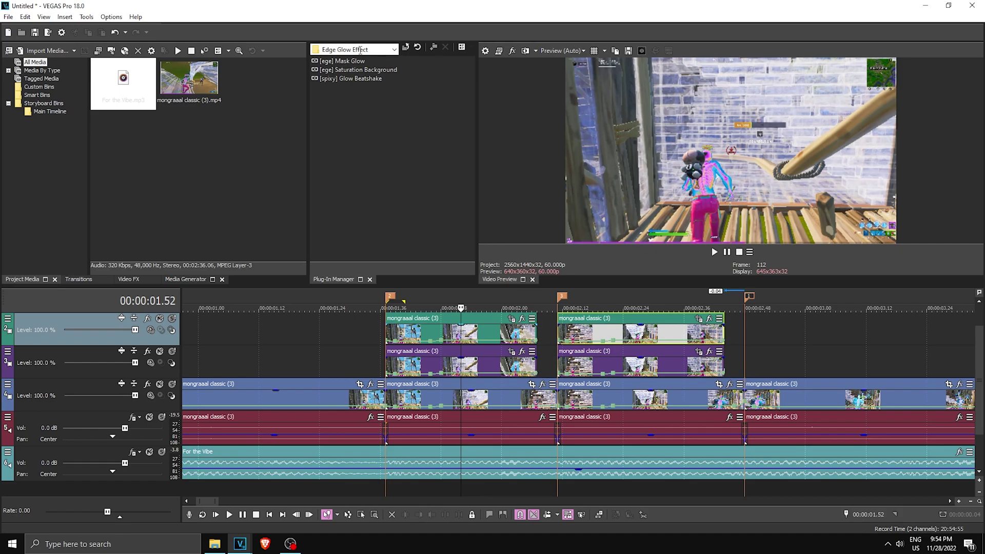
Apply the [ege] Mask Glow preset to the first masked copy and set S_EdgeDetect's Weight Green to 1.061
click(457, 332)
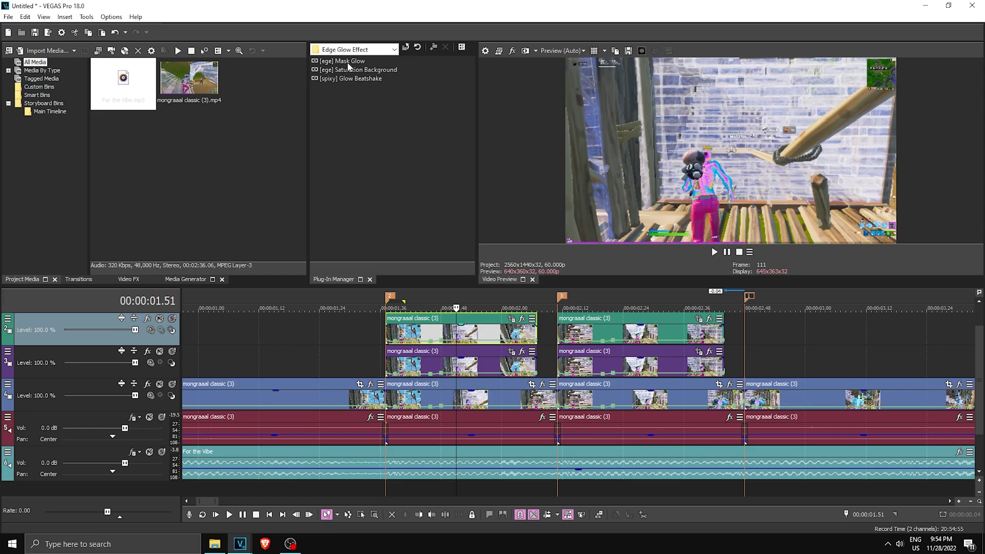
drag(342, 60, 492, 336)
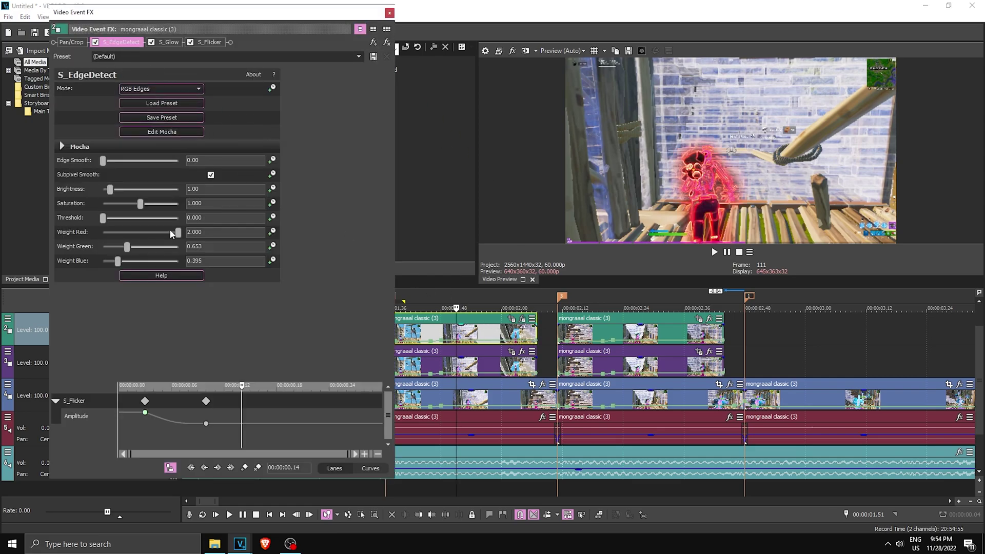
drag(178, 234, 117, 267)
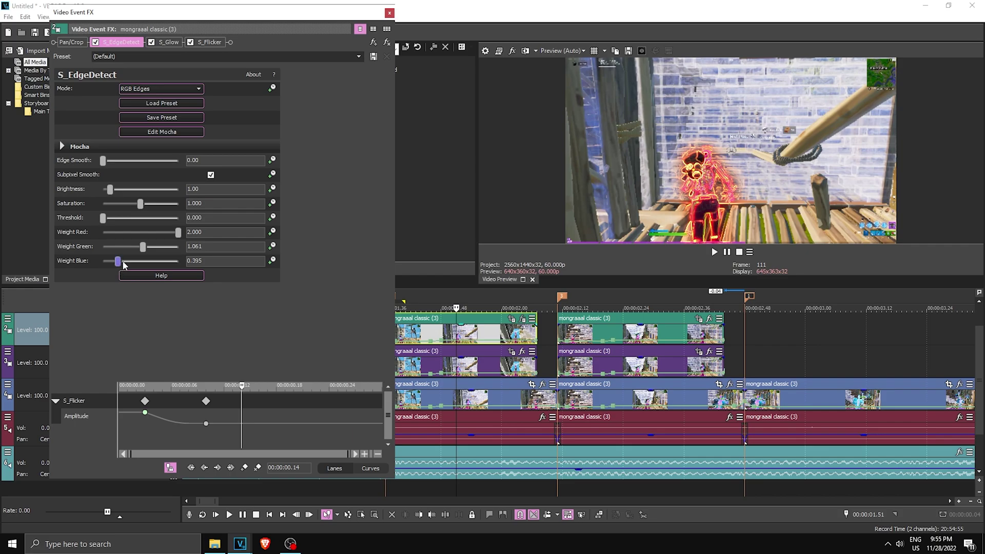
Examine the S_Glow color setting of the first masked copy and close its effects window
click(163, 44)
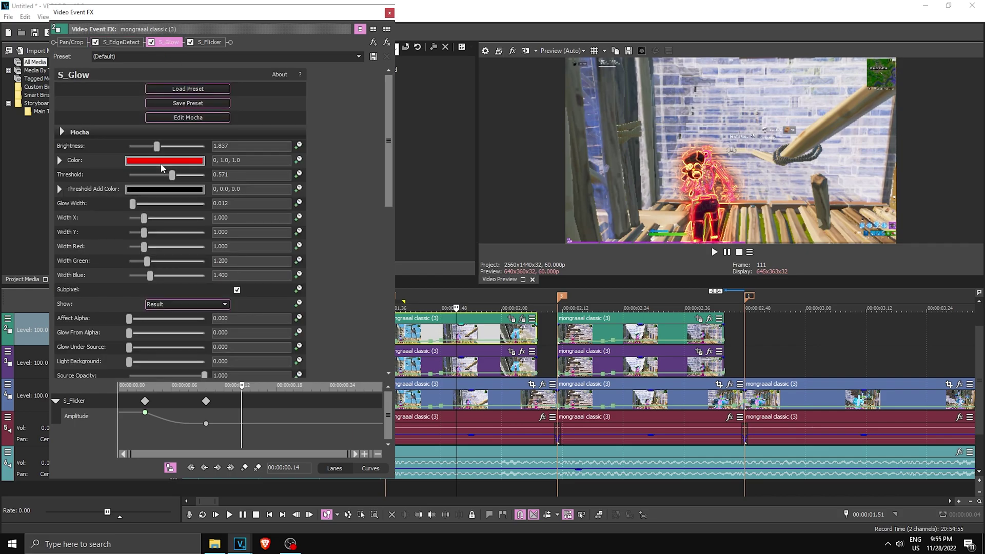
click(162, 162)
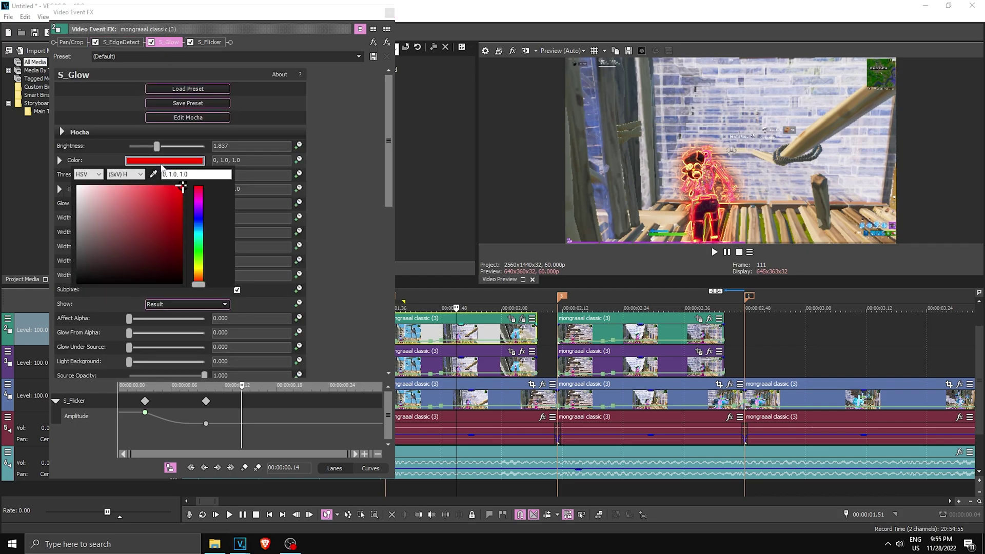
click(730, 181)
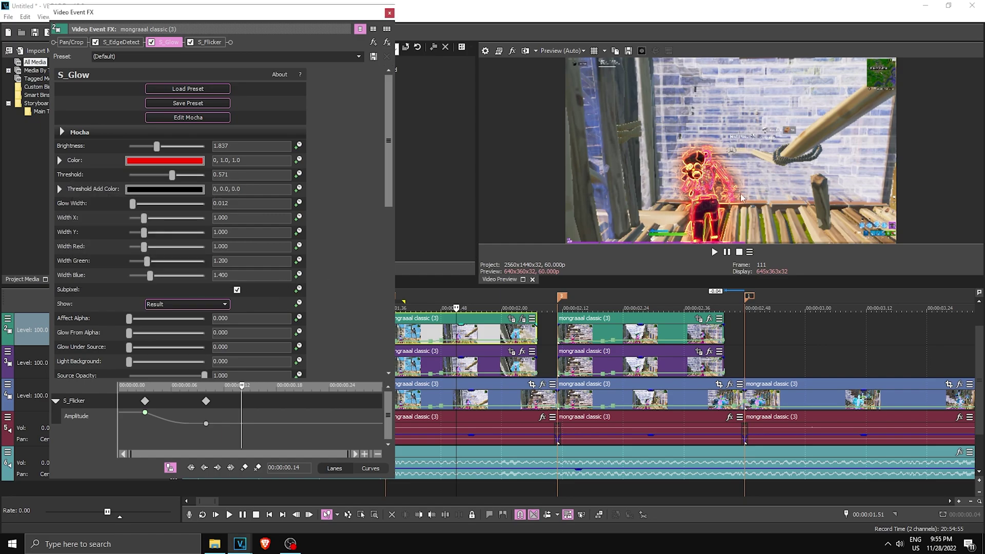
click(401, 29)
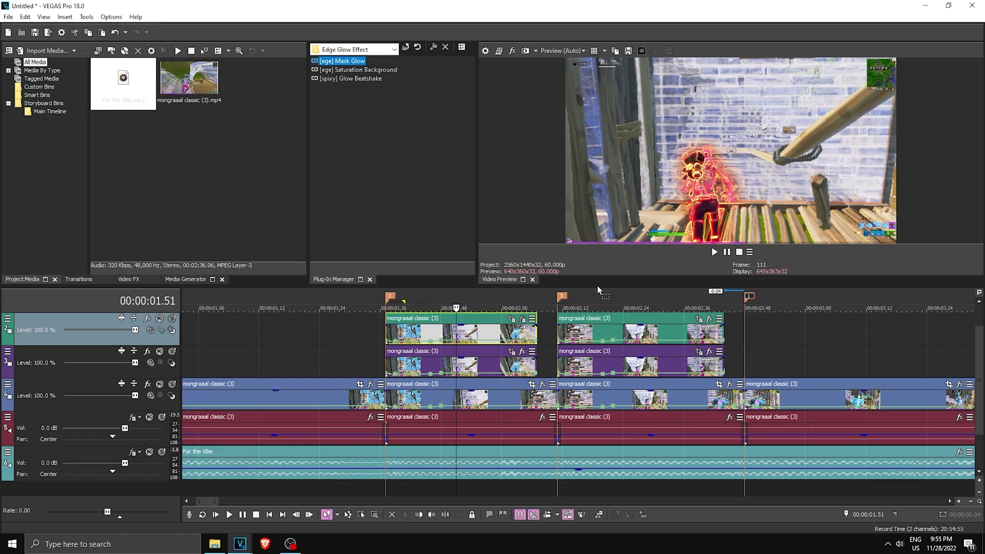
Apply [ege] Mask Glow to the second masked copy and set S_EdgeDetect's Weight Red to 0.000, Green to 0.925 and Blue to 2.000
click(615, 330)
click(614, 331)
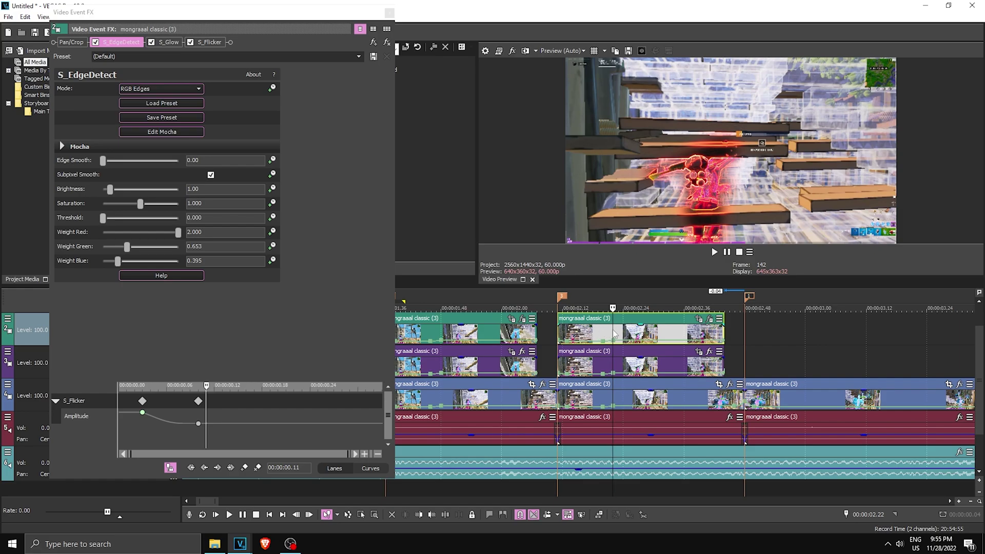
drag(118, 262, 218, 268)
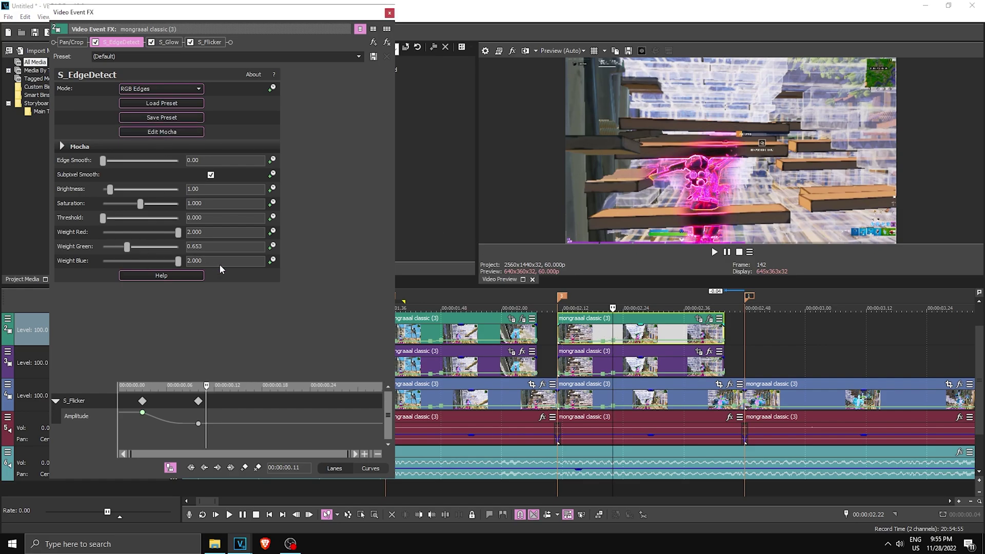
drag(179, 232, 139, 247)
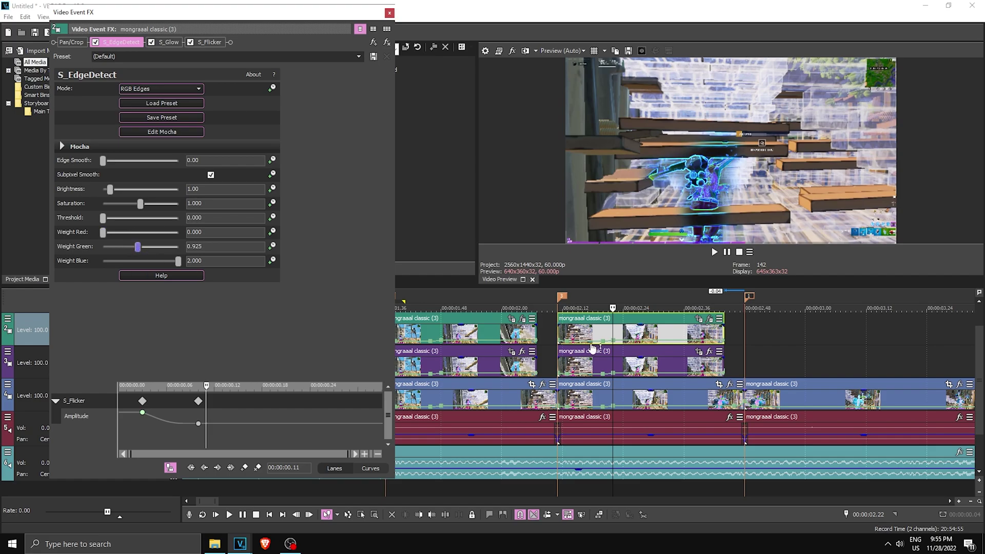
Change the second masked copy's S_Glow color to blue and close its effects window
drag(547, 351, 666, 350)
click(165, 42)
click(164, 160)
drag(198, 189, 203, 222)
click(390, 13)
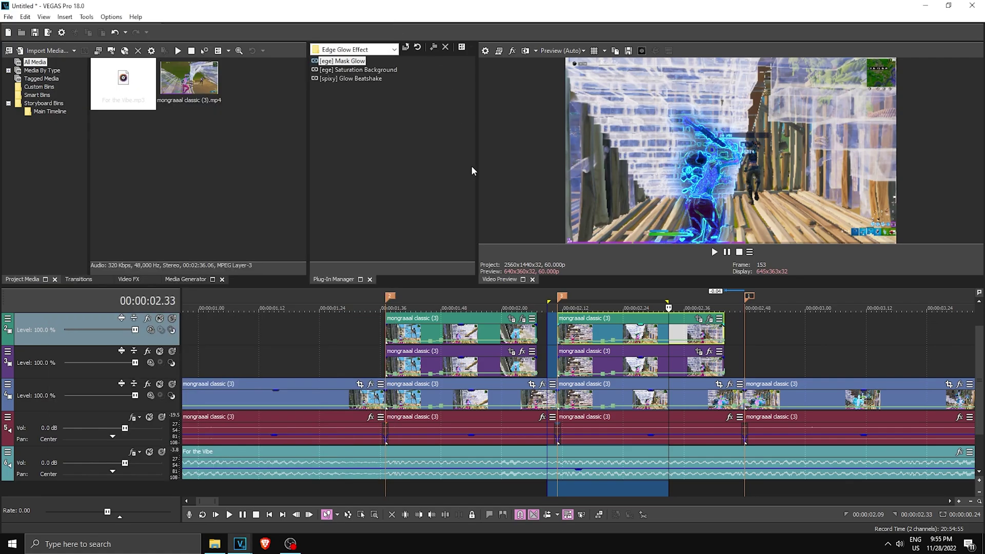
Apply the [ege] Saturation Background preset to both unmasked copies on the lower overlay track
click(452, 335)
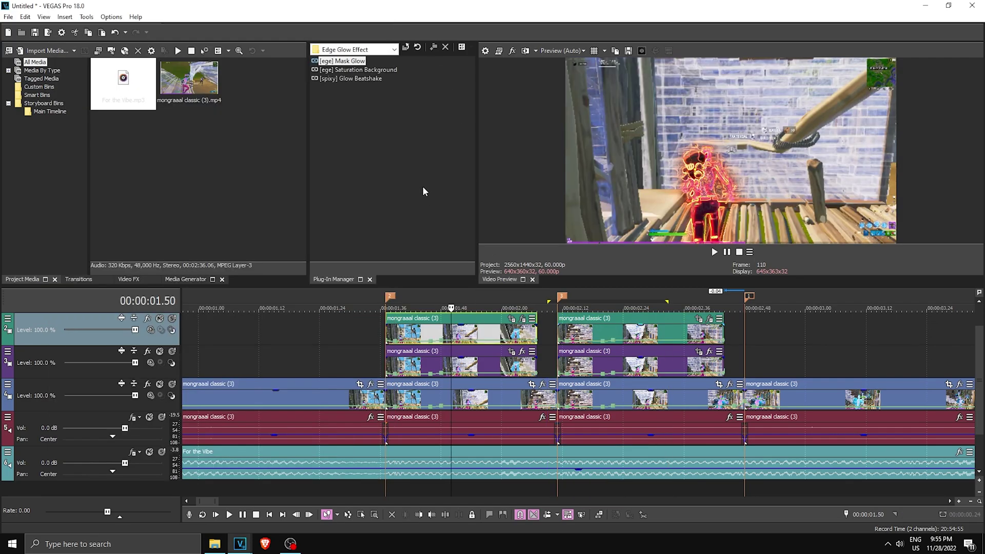
click(476, 364)
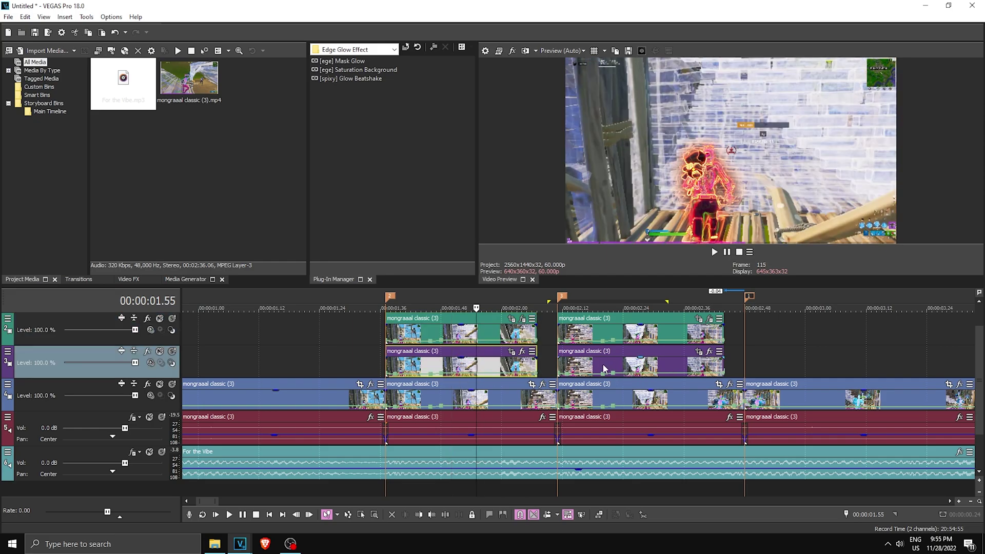
drag(350, 71, 495, 365)
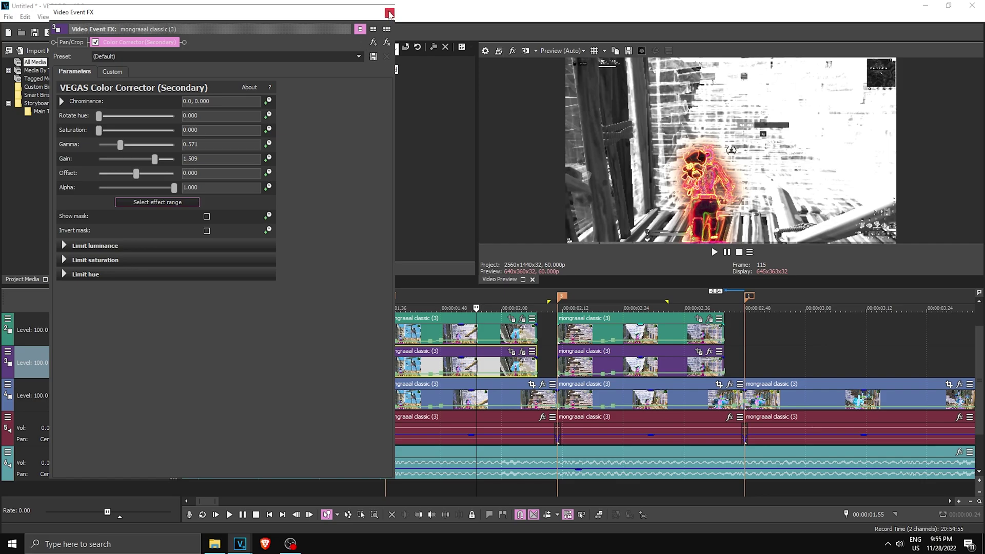
click(390, 13)
click(634, 365)
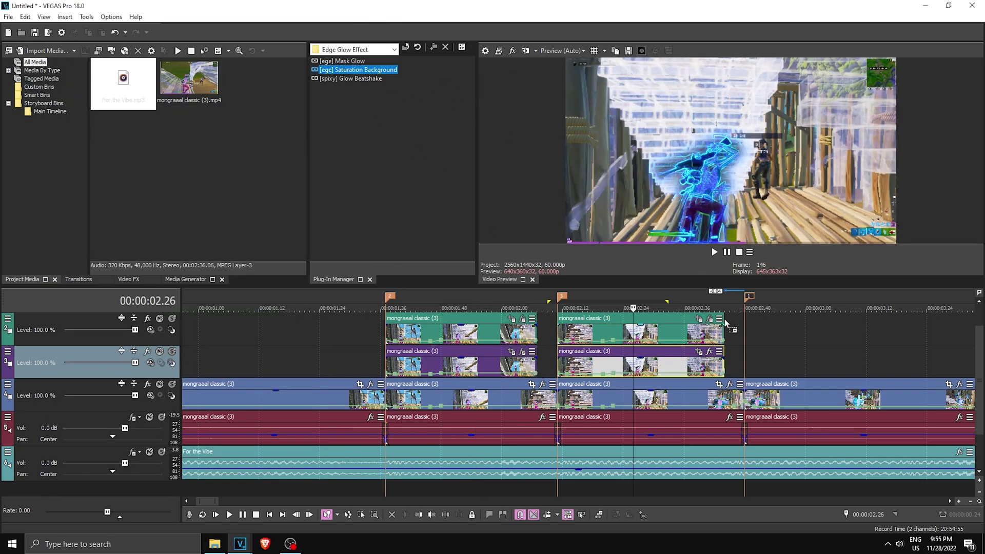
drag(664, 360, 664, 360)
click(389, 12)
Add a long fade-out to the first segment's glow copy and set its fade type to fast logarithmic out
click(451, 362)
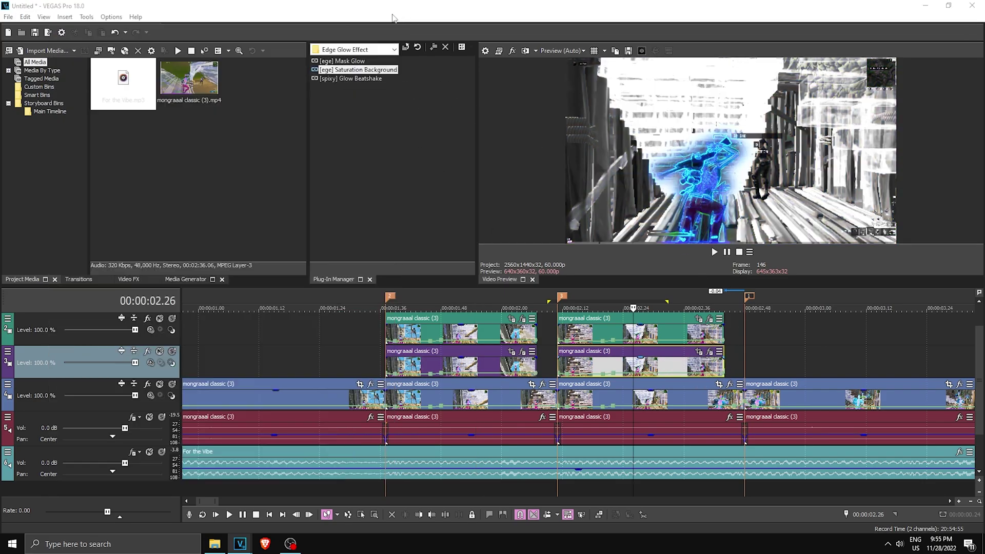
mouse_move(538, 325)
mouse_down()
mouse_move(430, 327)
mouse_move(447, 327)
mouse_up()
right_click(448, 326)
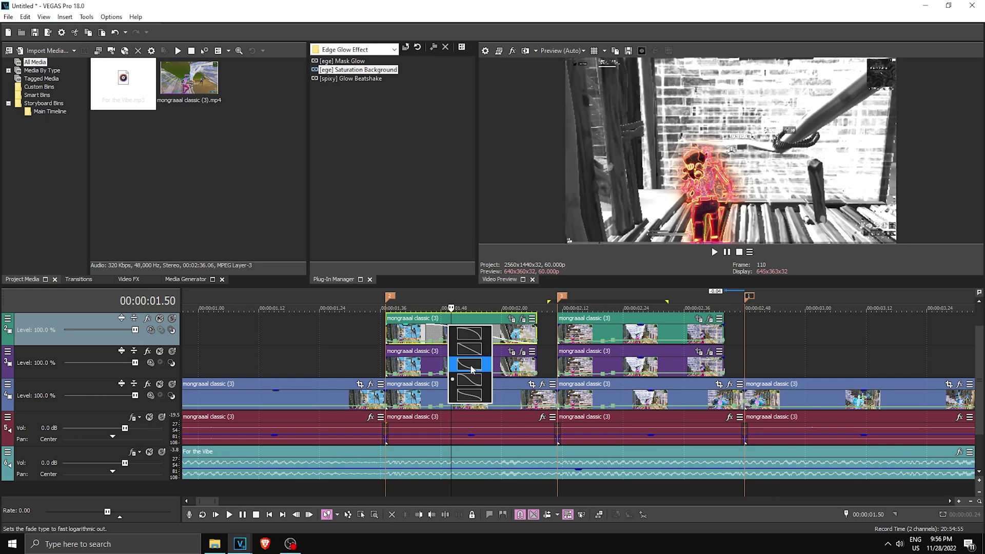
click(470, 365)
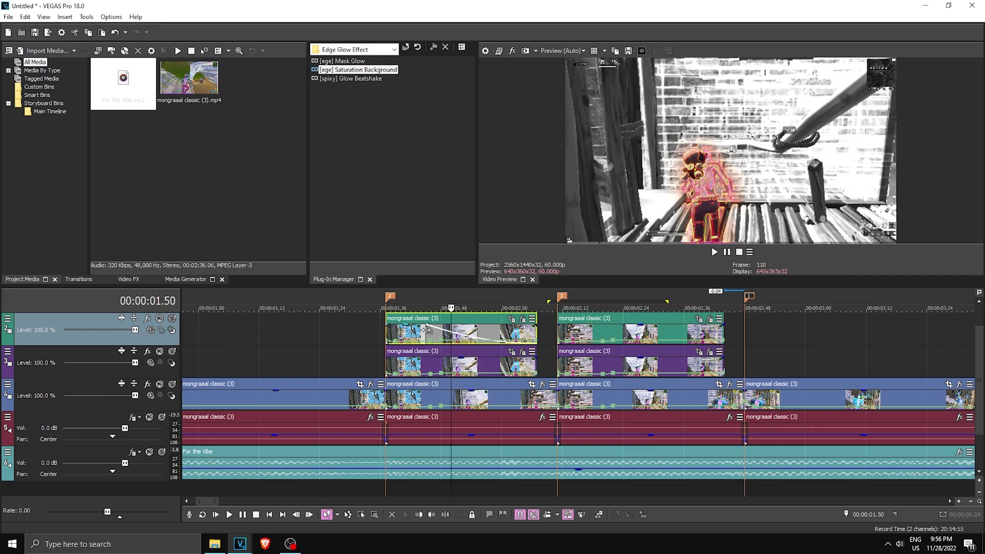
Preview the first segment from its start and fine-tune where its glow copy's fade-out begins
click(400, 336)
drag(430, 333, 441, 334)
click(386, 334)
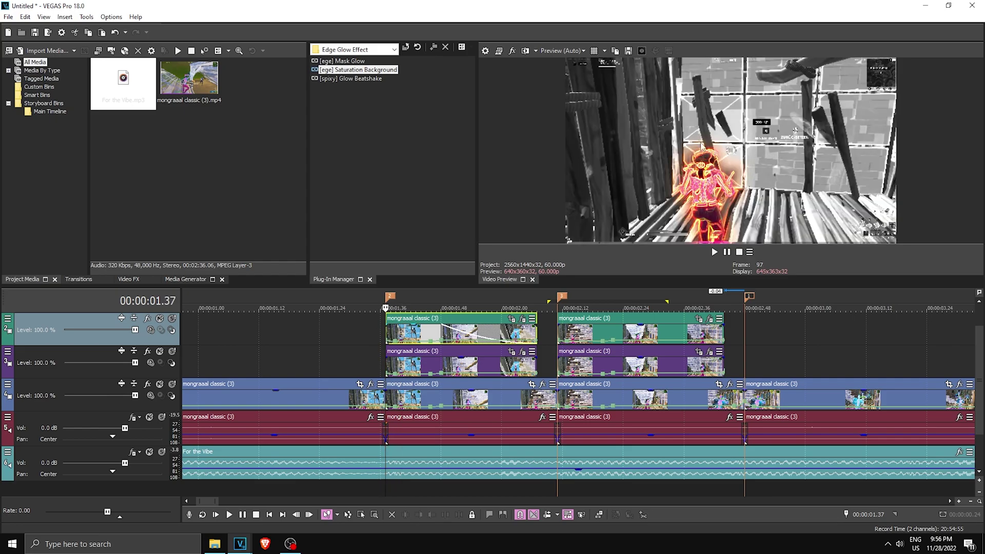
key(space)
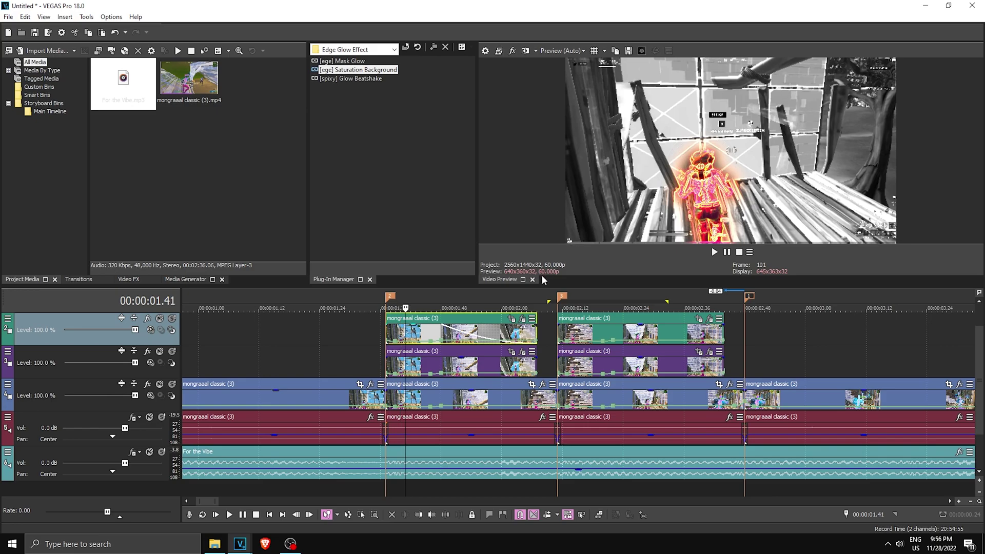
drag(440, 330, 428, 332)
key(Right)
key(Right)
key(Right)
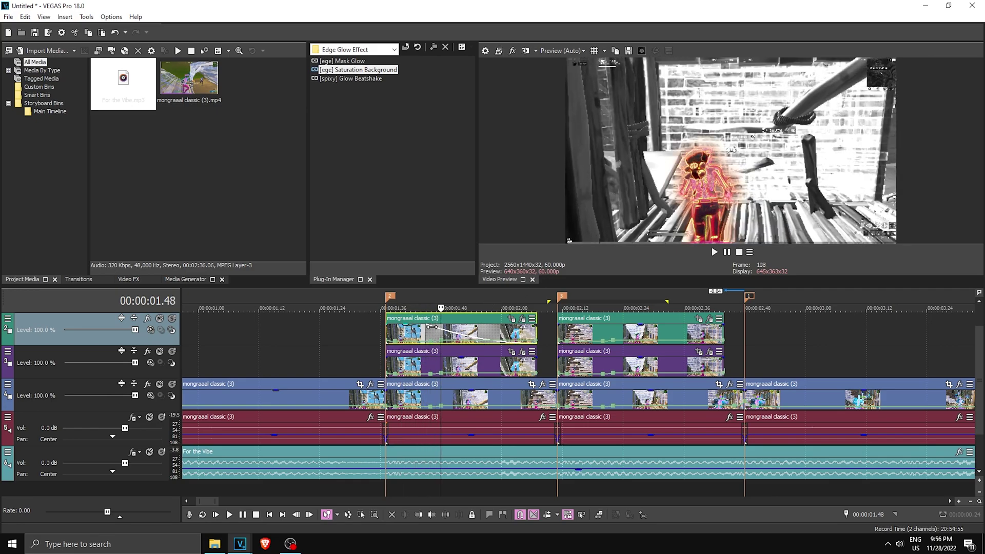
Add a fade-out to the second segment's glow copy beginning at about 00:00:02.19
click(712, 332)
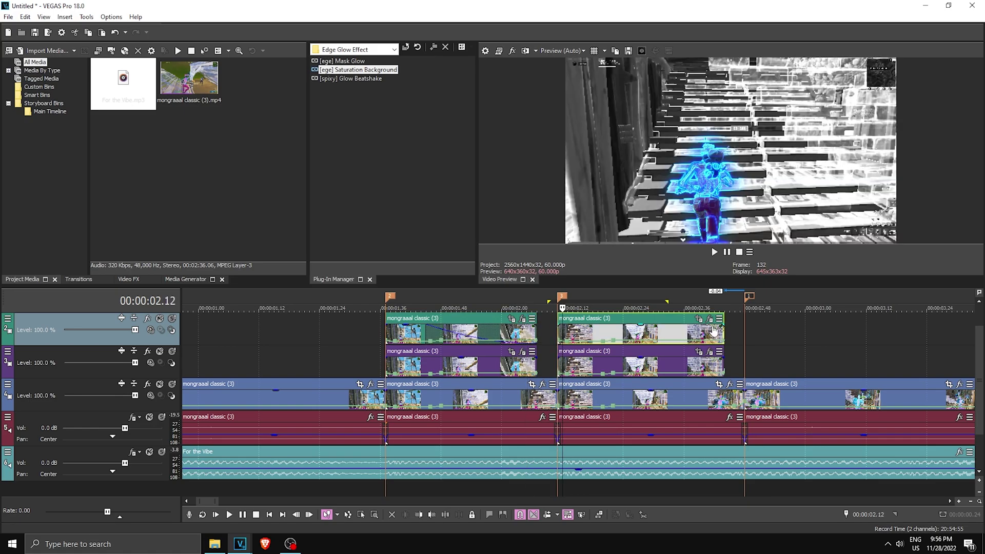
drag(712, 332, 599, 329)
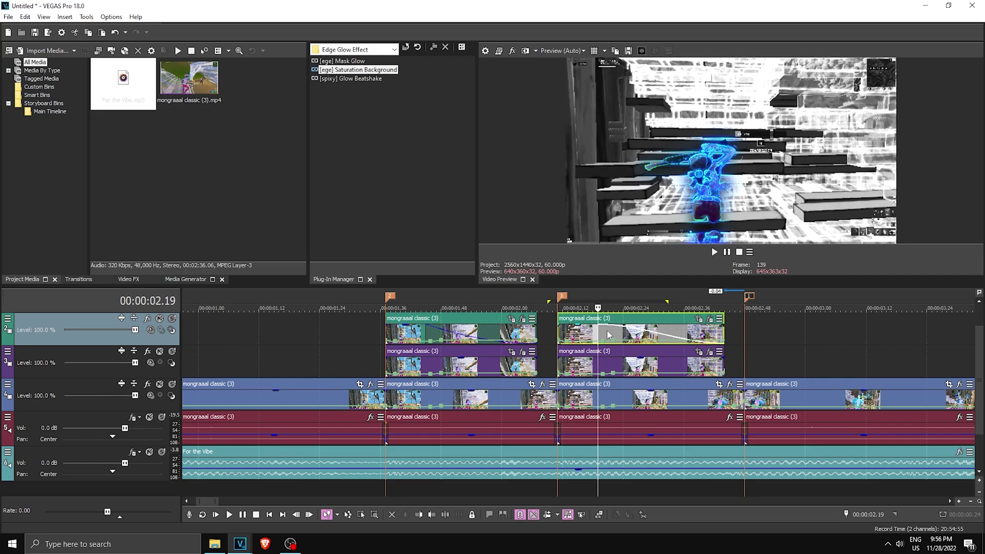
Change the fade-out curve of the second segment's glow copy, and add long fade-outs to both saturation copies below
right_click(609, 331)
click(628, 366)
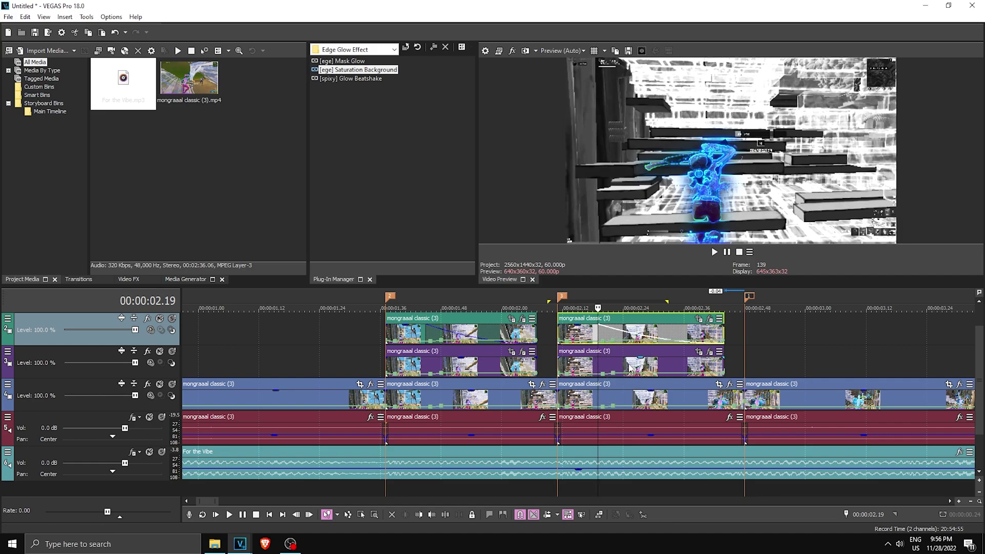
key(space)
drag(535, 353, 447, 360)
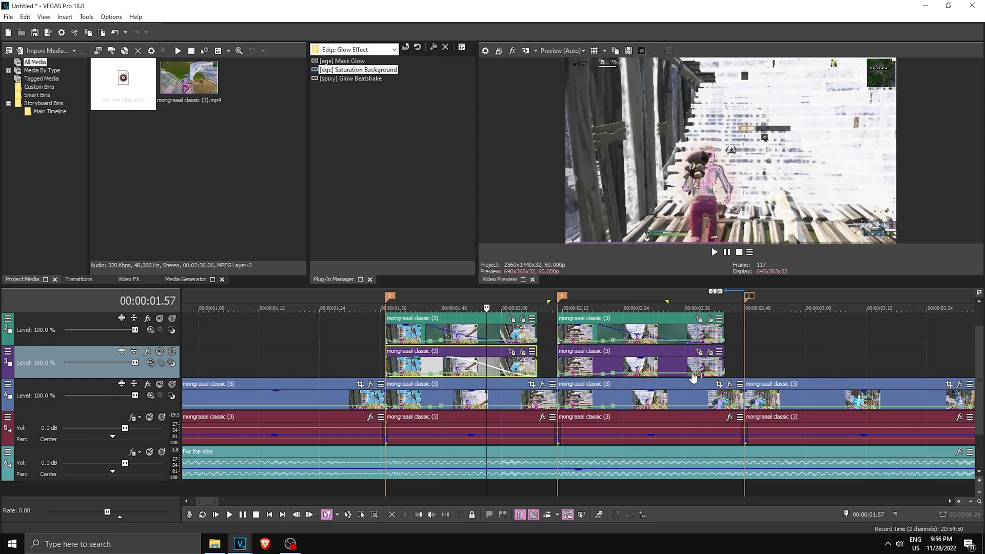
drag(722, 360, 629, 362)
Play back the faded glow and saturation segments to review their transitions
click(419, 369)
key(space)
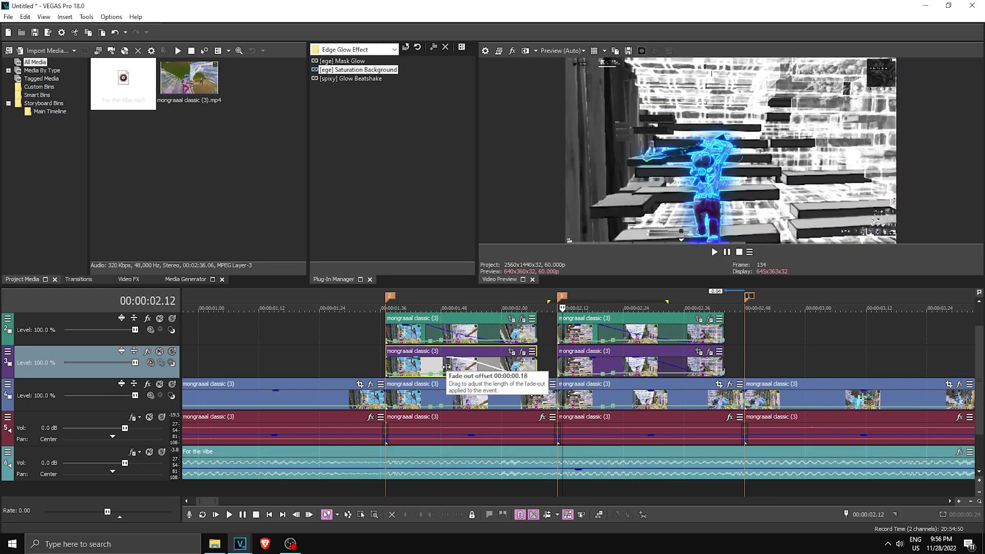
key(space)
key(space)
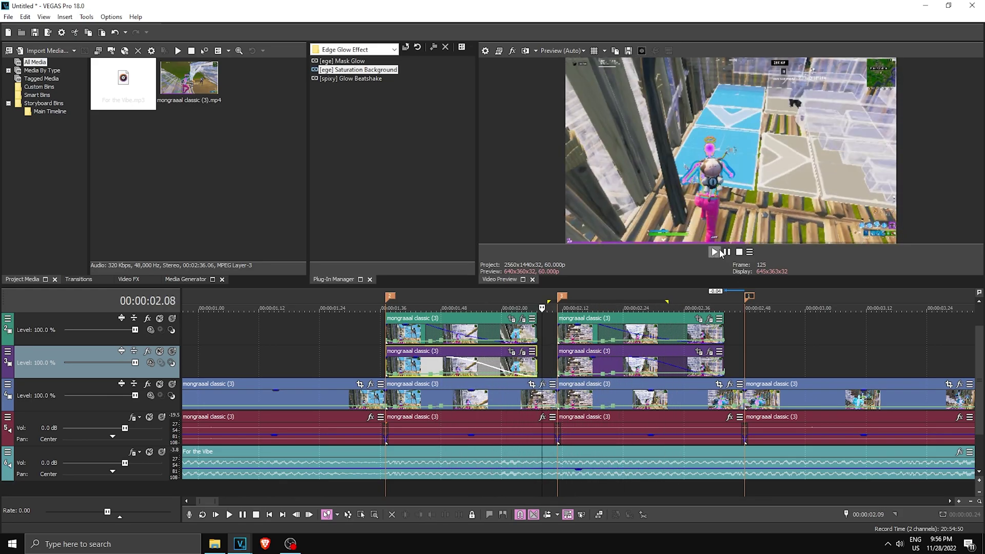
click(714, 252)
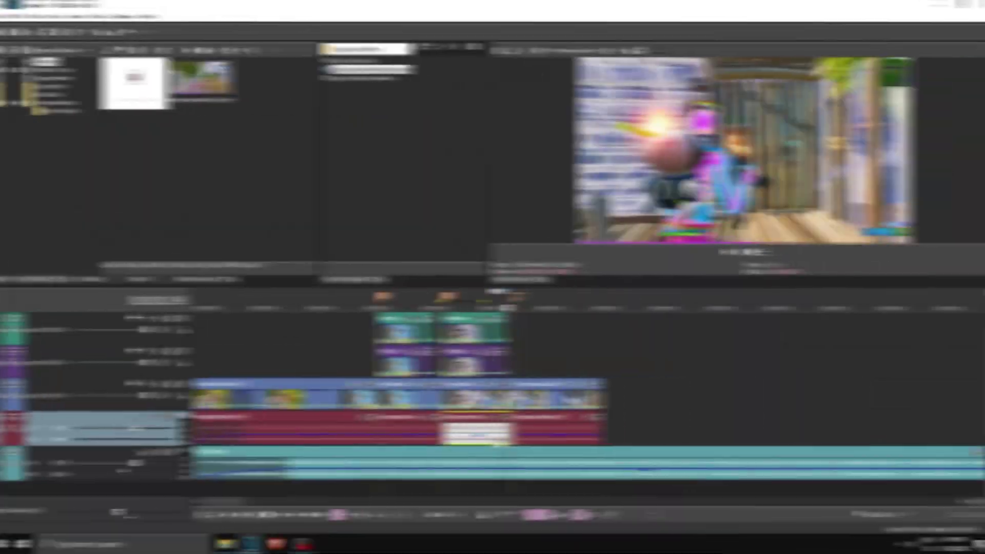
Insert a video track above the glow copies and select the time range from 00:00:01.37 to 00:00:02.48 across both segments
drag(495, 435, 522, 449)
scroll(435, 395, up, 3)
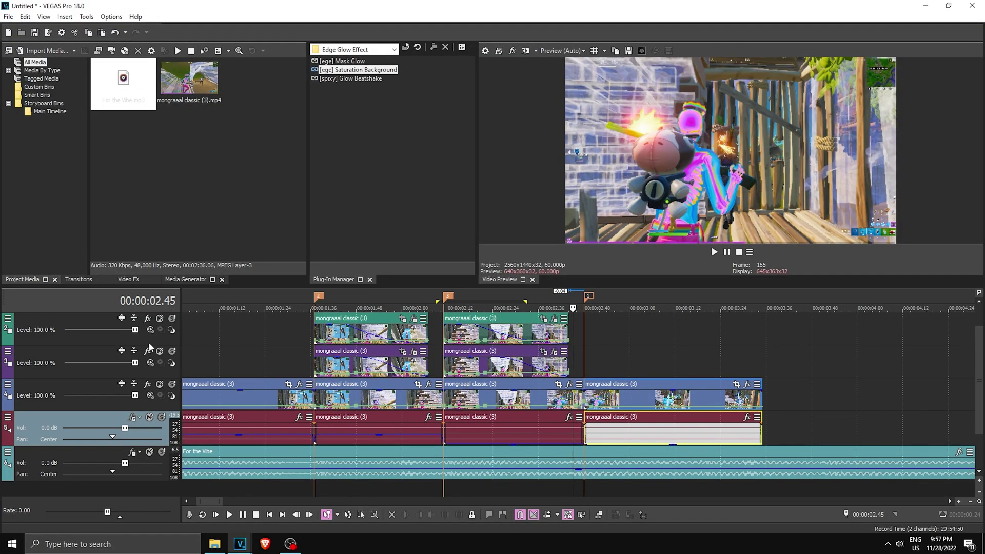
right_click(84, 319)
click(102, 345)
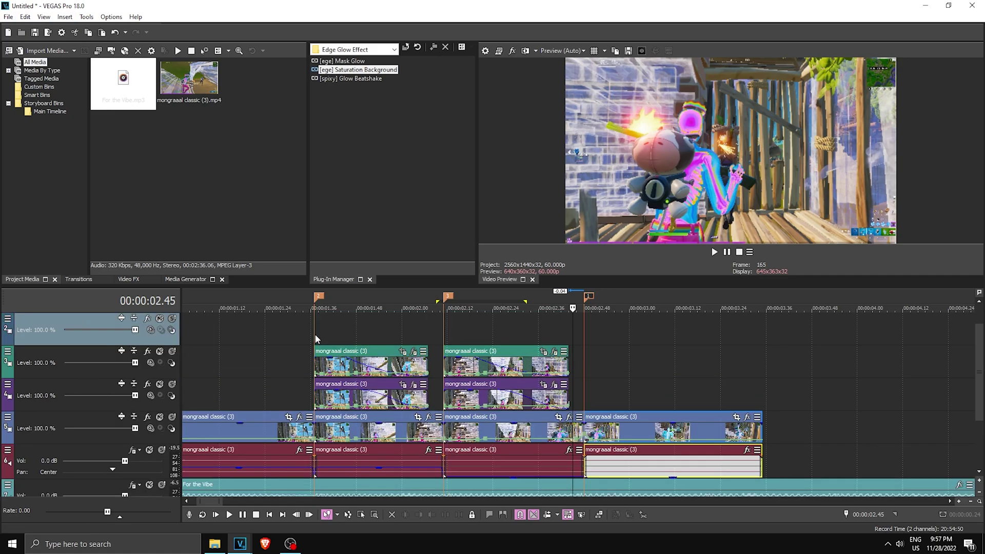
click(315, 336)
click(336, 331)
drag(315, 334, 586, 349)
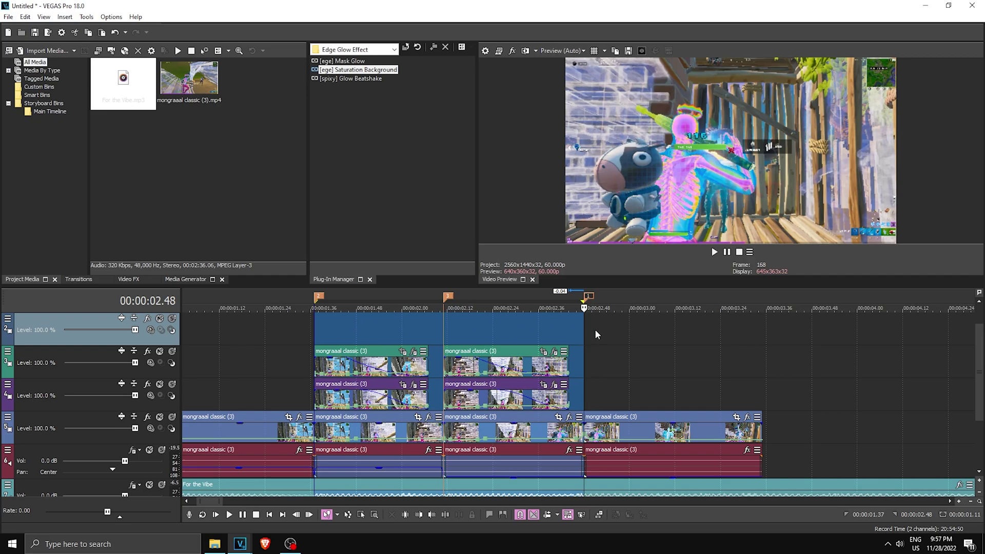
Render the selected range as fuiwfwefwf.mp4 in the Finished folder using the MAGIX AVC/AAC MP4 1440p 60FPS template
click(14, 19)
click(25, 107)
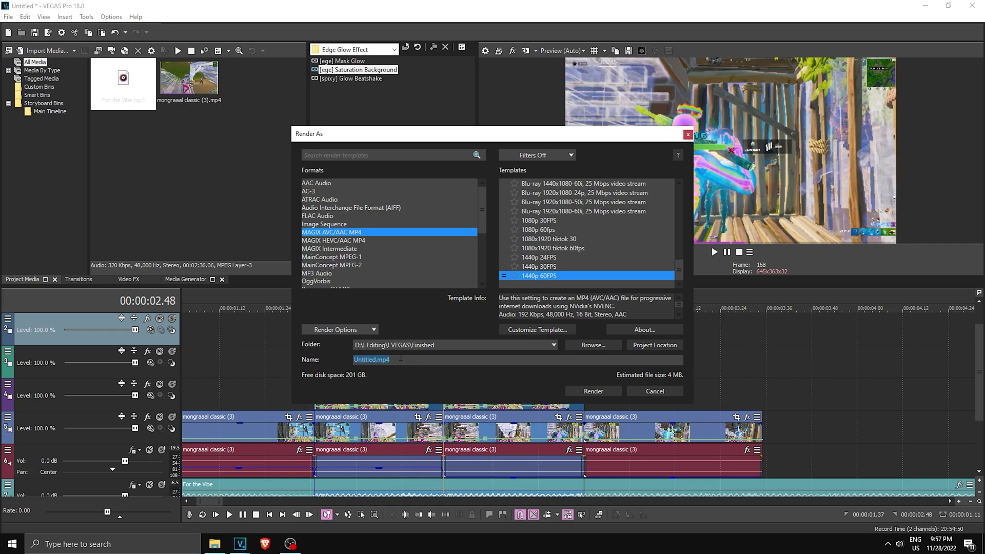
click(593, 391)
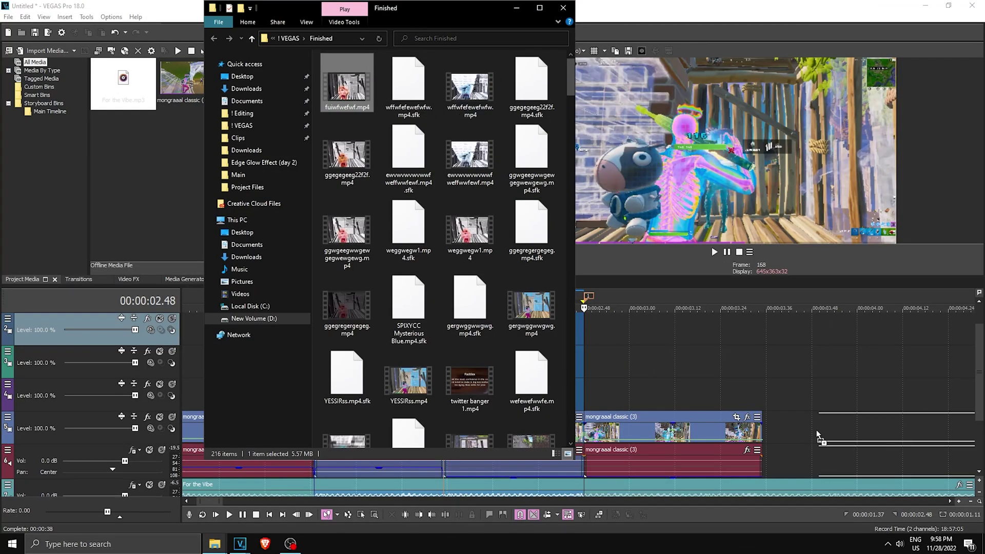
Import the rendered fuiwfwefwf.mp4, ungroup and delete its audio, and place its video on the empty top track at the first segment's marker
drag(817, 429, 818, 431)
scroll(739, 412, down, 3)
key(u)
click(598, 448)
key(Delete)
drag(599, 430, 570, 428)
drag(377, 335, 360, 333)
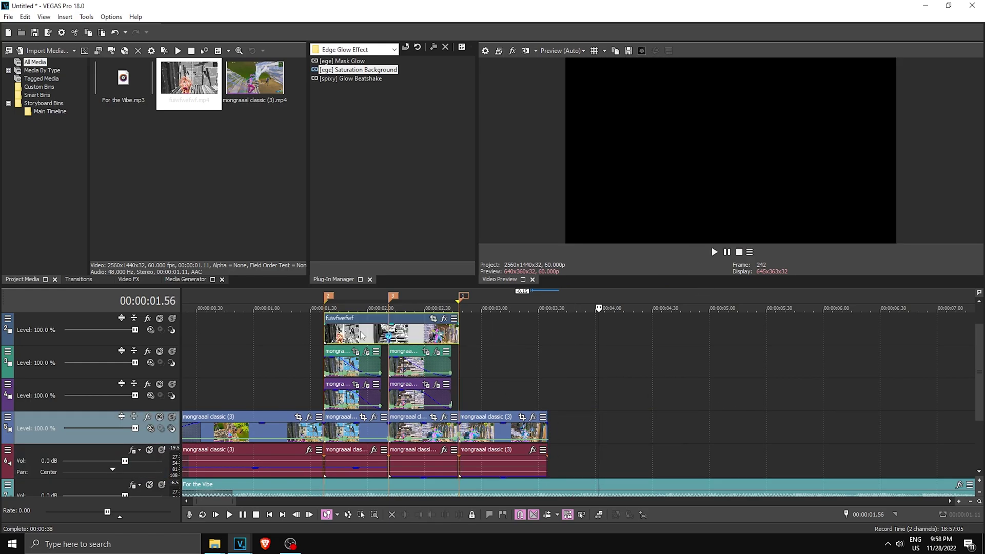
Apply the [spixy] Glow Beatshake preset to the rendered clip and preview its opening
click(374, 331)
scroll(373, 331, up, 3)
click(497, 344)
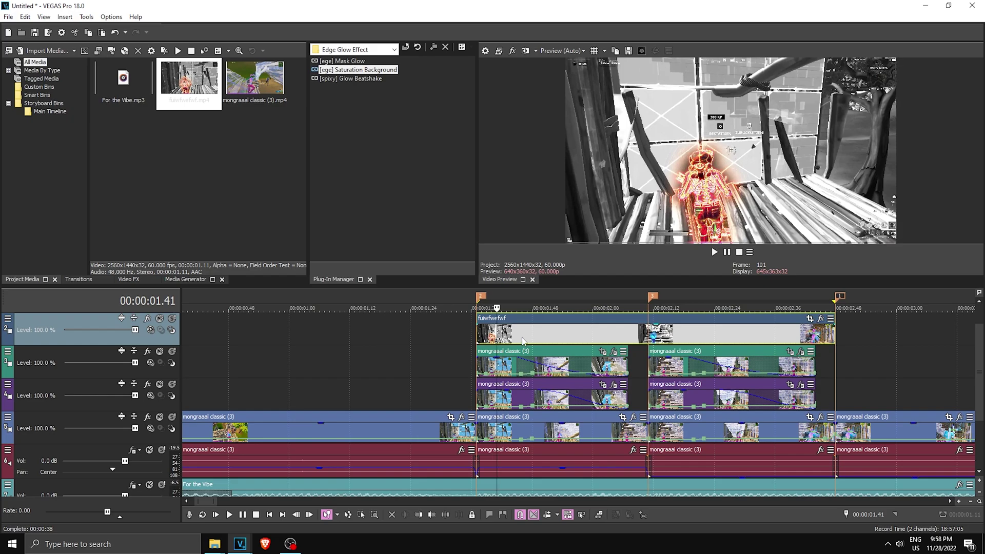
click(332, 133)
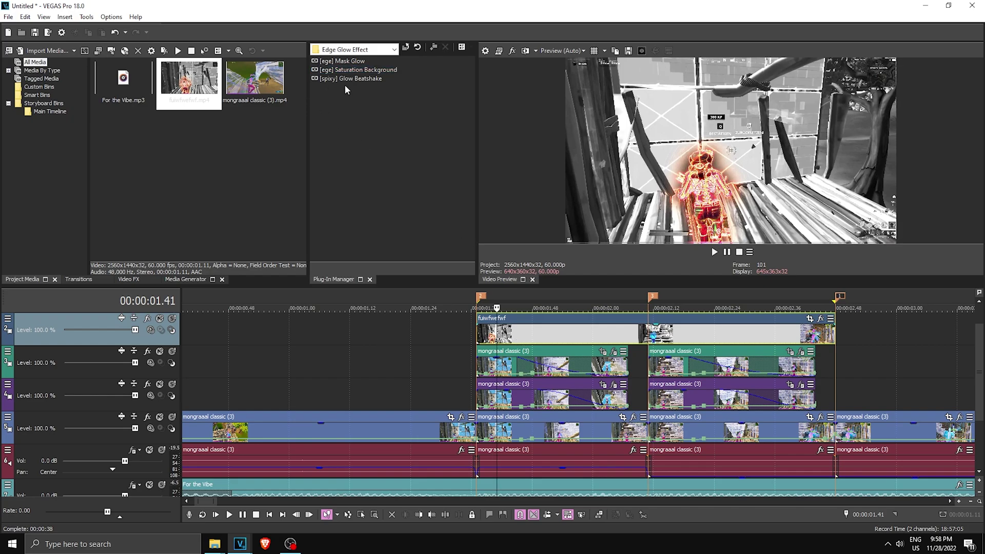
drag(333, 78, 557, 282)
drag(537, 331, 537, 331)
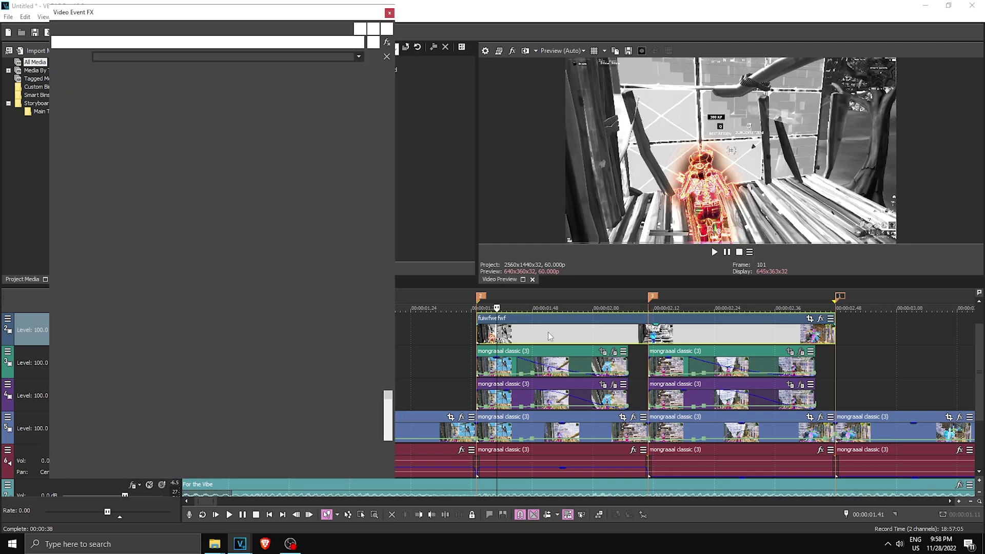
click(390, 14)
drag(436, 381, 536, 384)
Check the S_Glow colour in the rendered clip's event effects
click(822, 319)
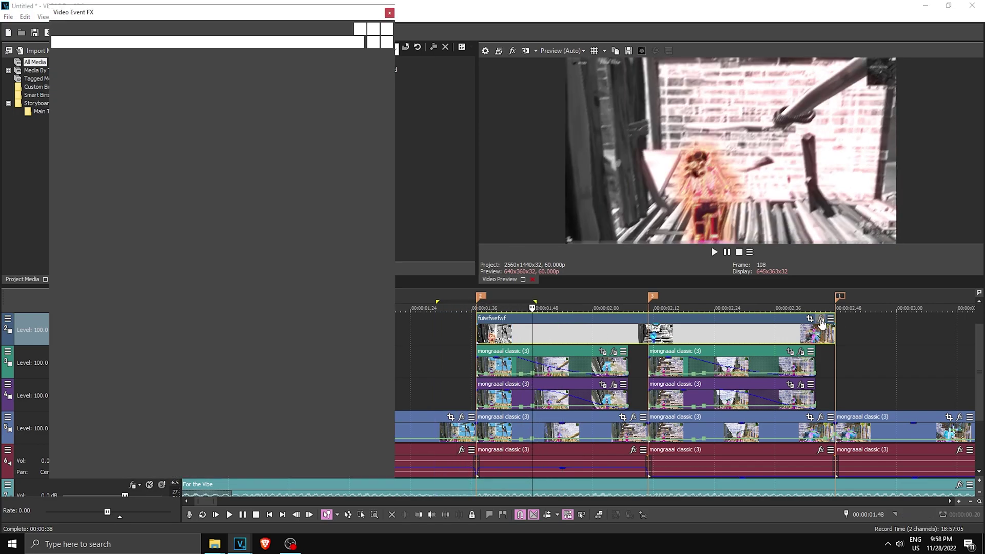
click(241, 43)
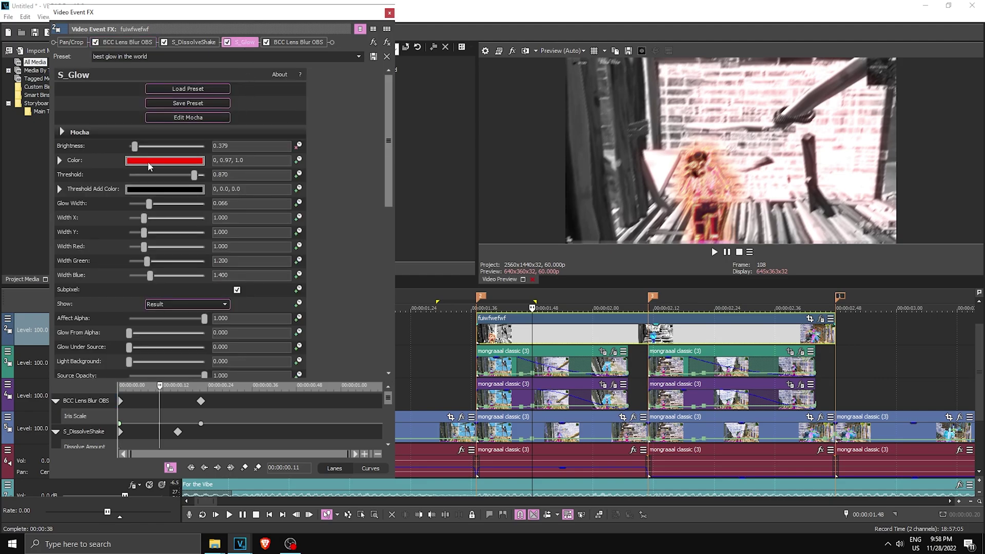
click(154, 165)
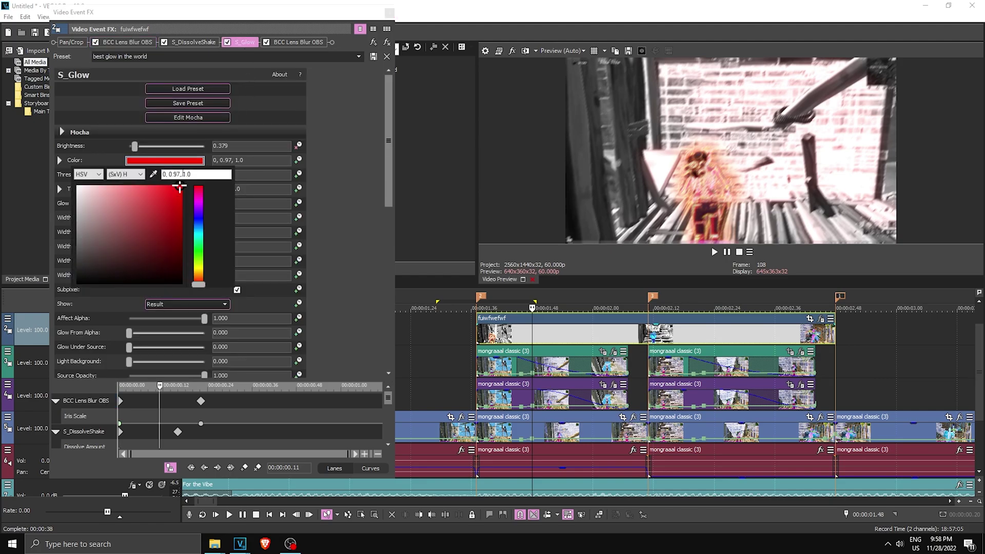
click(390, 12)
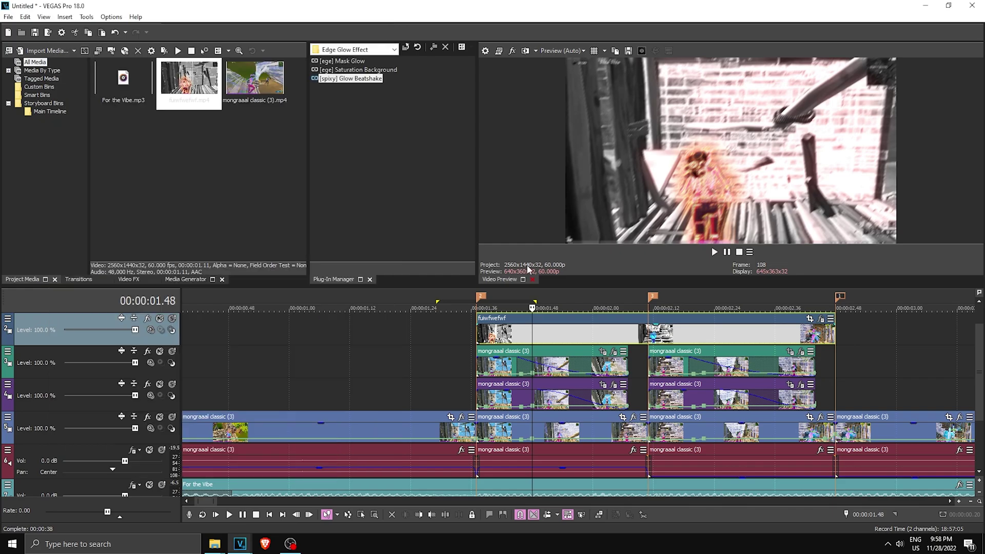
Split the rendered clip at 00:00:02.11 on the second marker and apply the [spixy] Glow Beatshake preset to the second part
click(650, 333)
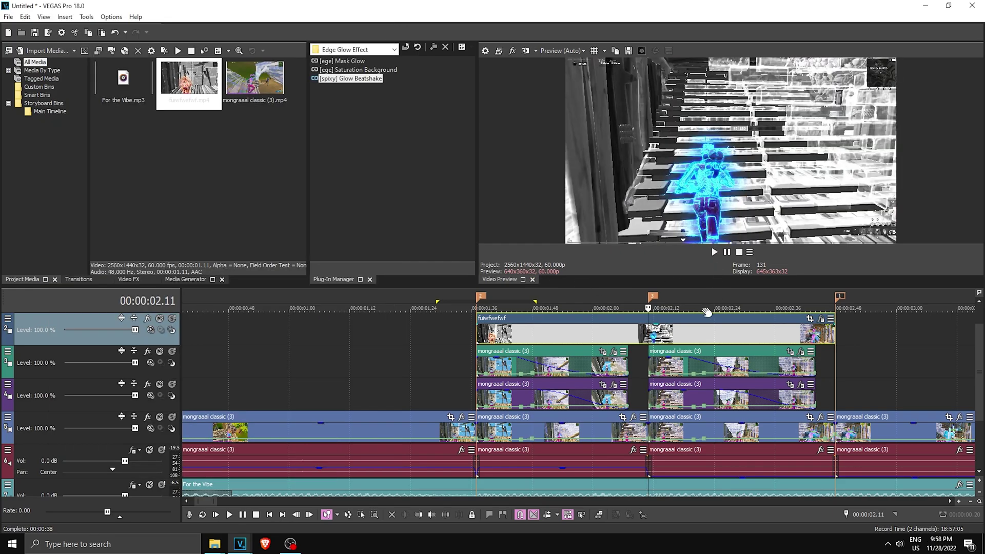
key(s)
click(639, 336)
click(647, 337)
drag(351, 78, 431, 102)
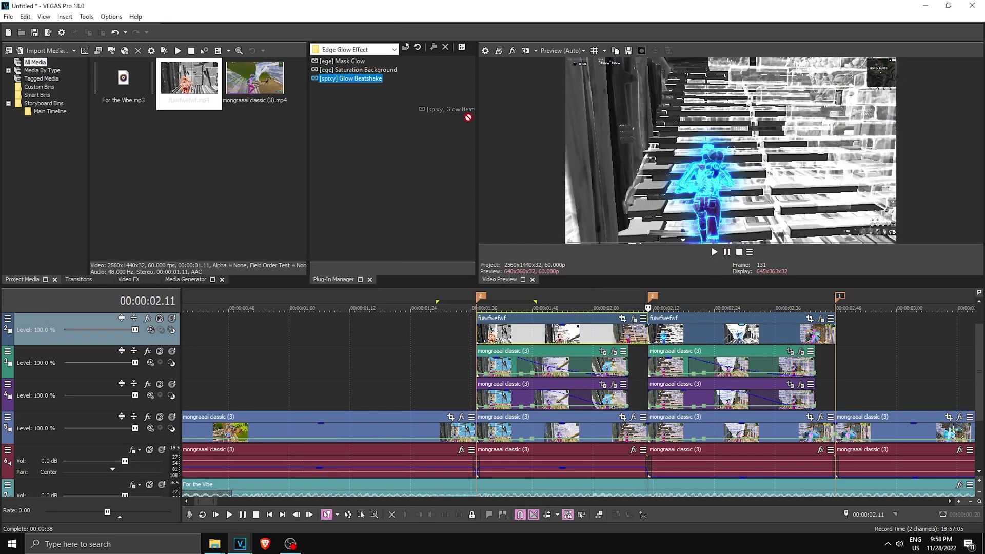
drag(687, 329, 687, 329)
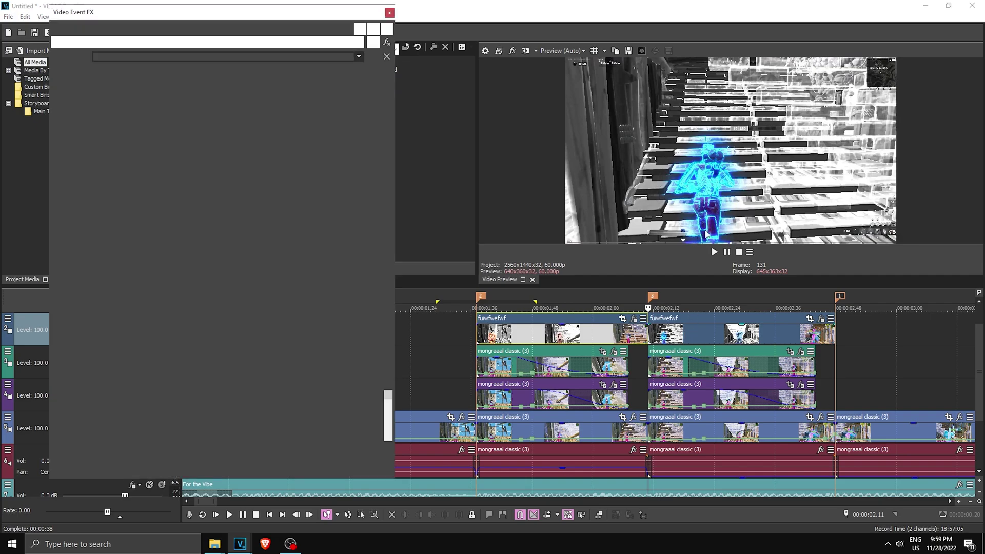
Set the second part's S_Glow colour to blue, HSV 226, 0.97, 1.0
click(246, 43)
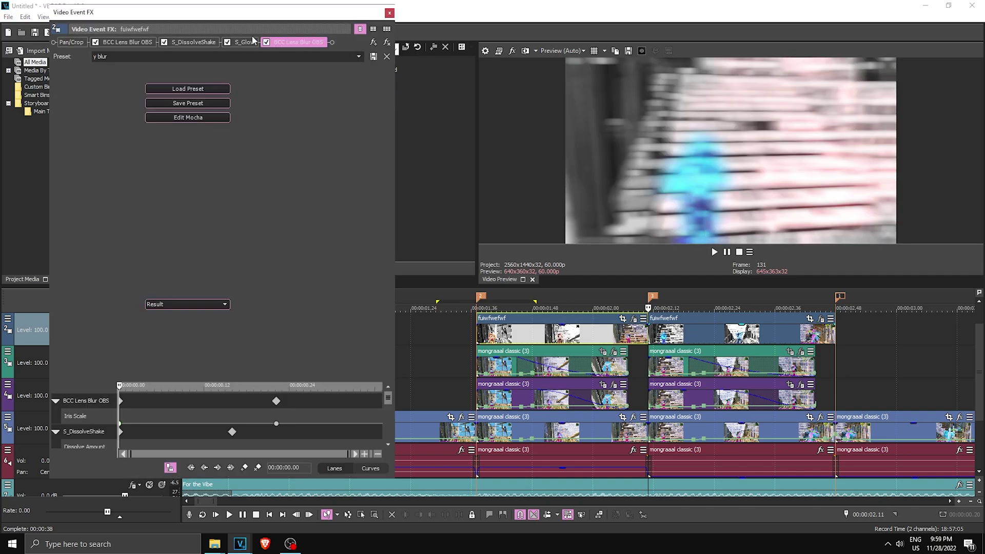
click(176, 161)
drag(198, 239, 200, 224)
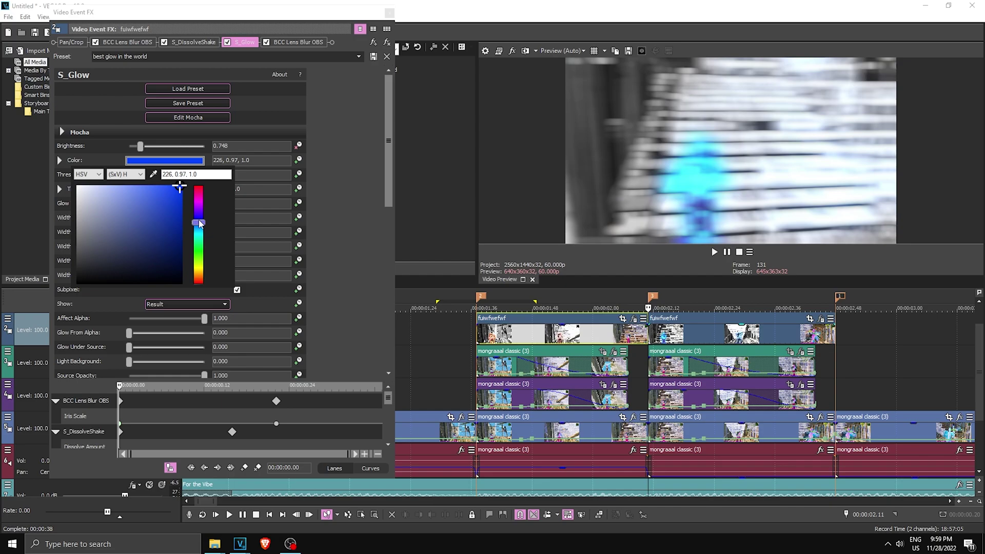
click(691, 176)
click(700, 187)
Step through the frames around the second marker to examine the blue glow and shake
key(Right)
key(Right)
key(Right)
key(Right)
key(Right)
key(Right)
key(Right)
key(Right)
key(Right)
key(Right)
key(Right)
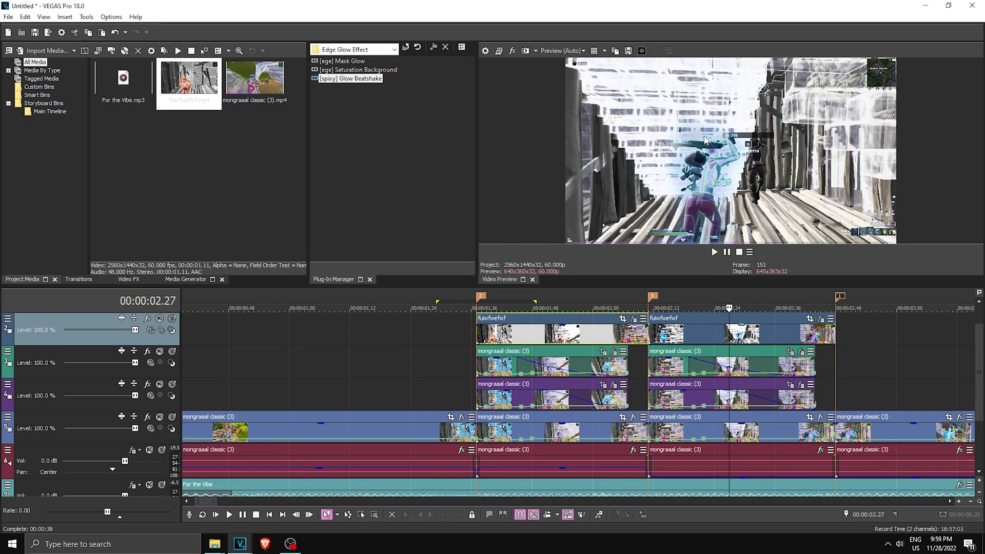
key(Left)
key(Left)
key(Left)
key(Left)
key(Left)
key(Left)
key(Left)
key(Left)
key(Left)
key(Left)
key(Left)
key(Left)
key(Left)
key(Left)
key(Left)
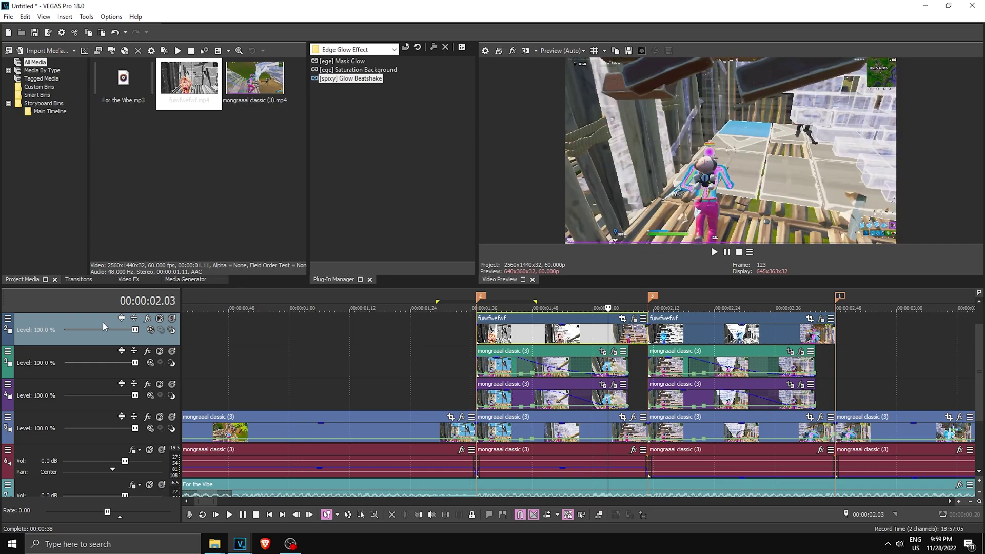
Insert another video track on top and place a black solid colour on it, starting slightly before the first segment's marker
right_click(106, 323)
click(122, 339)
click(192, 279)
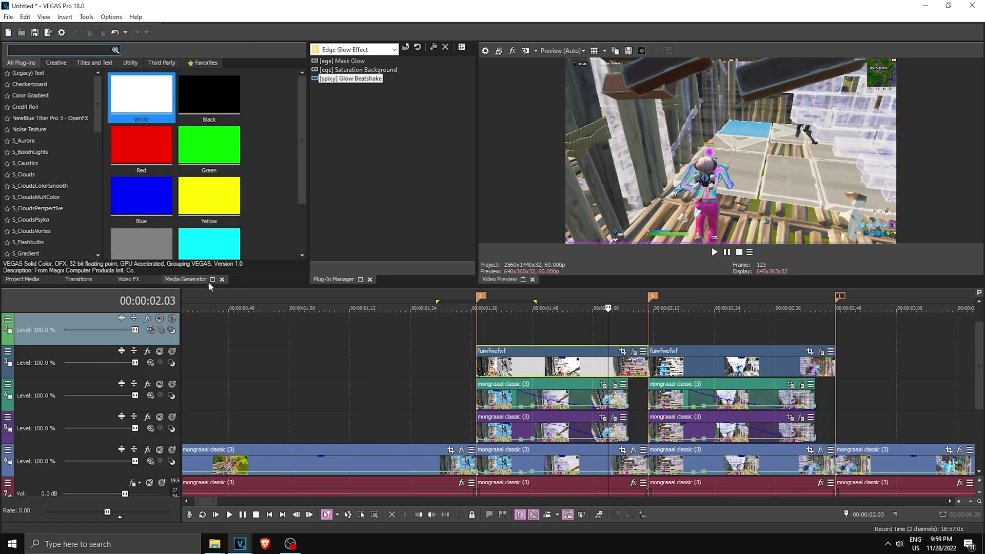
click(31, 183)
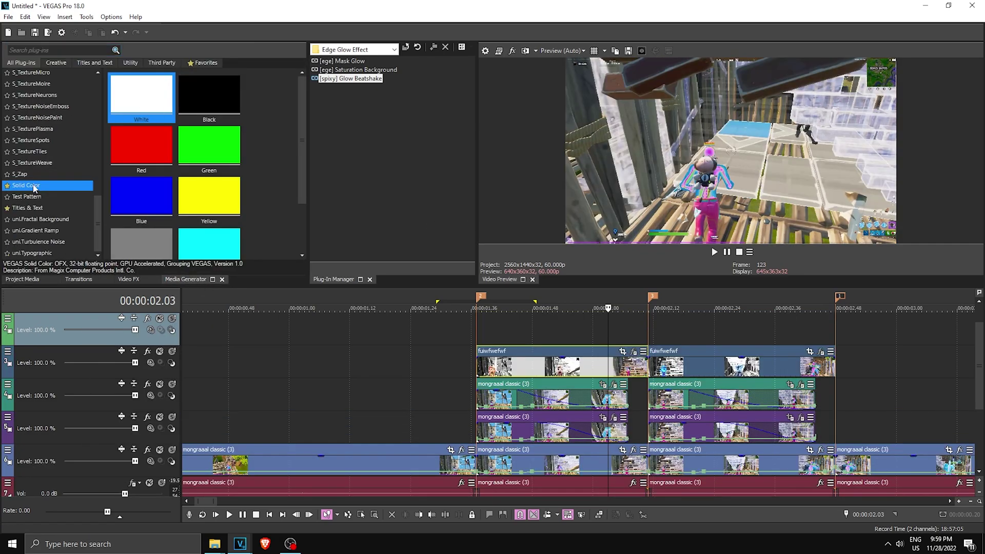
drag(208, 95, 478, 322)
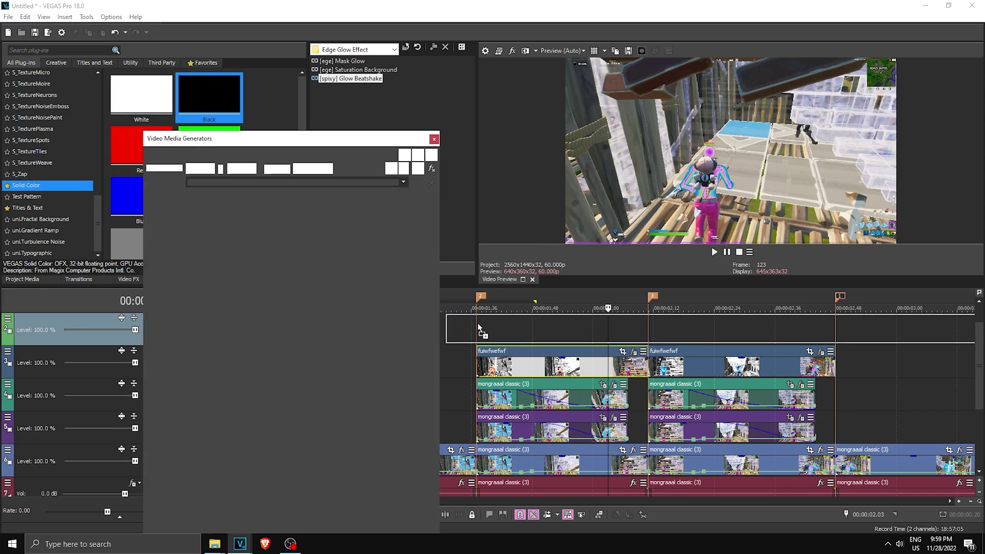
click(434, 139)
Split the black solid partway through the first segment and delete the remainder
click(557, 333)
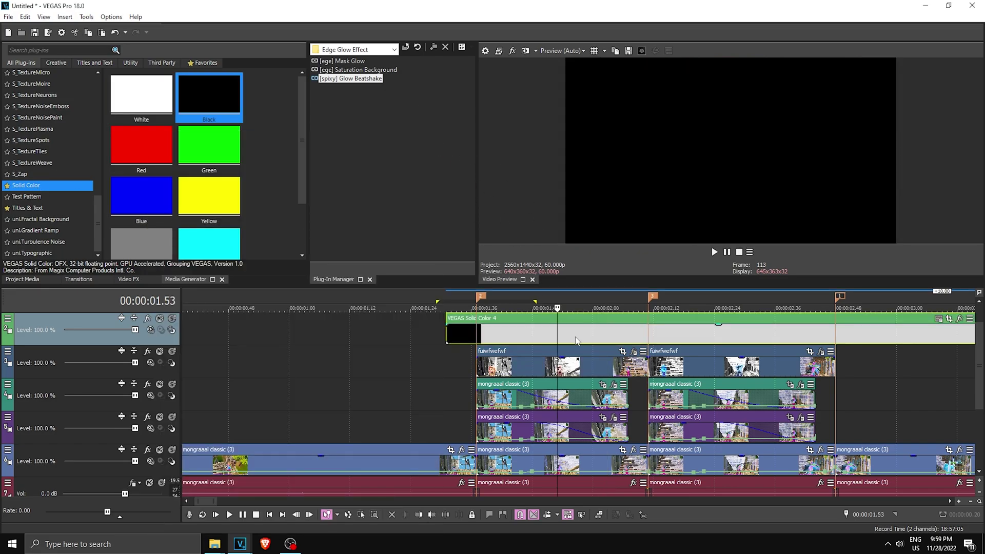
click(577, 335)
key(s)
click(604, 337)
key(Delete)
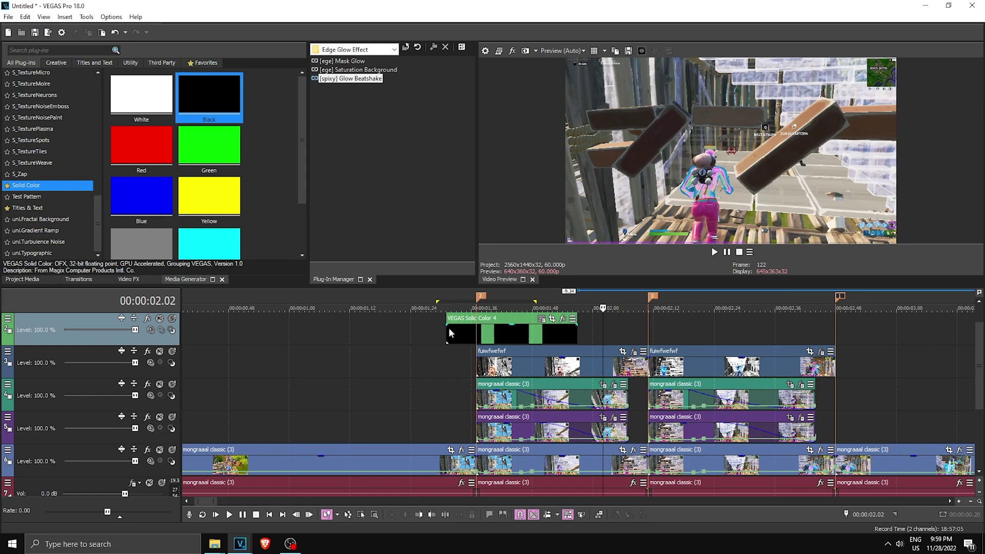
Add a fade-in to the black solid ending at the first segment's marker and a fade-out starting there, trimming its end slightly
click(476, 339)
drag(444, 326, 477, 324)
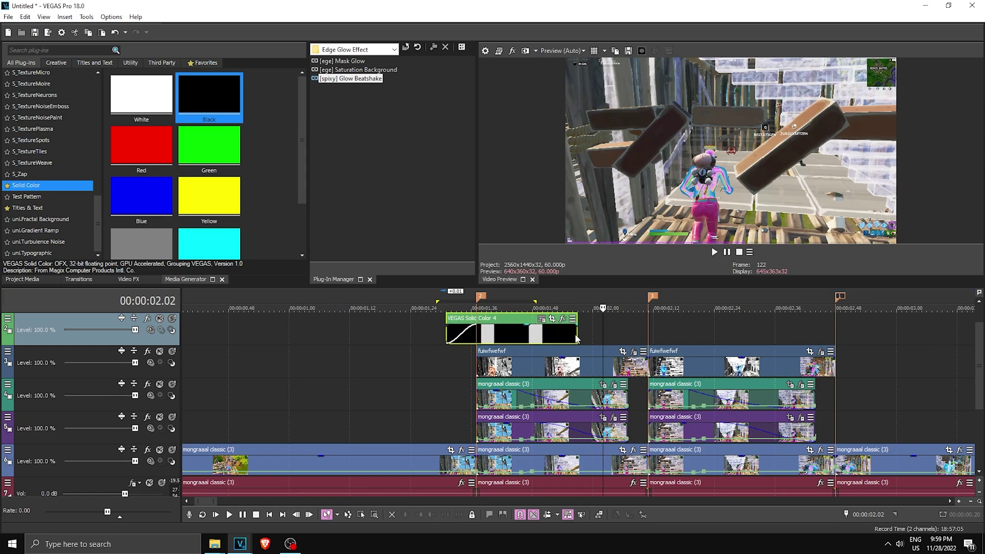
drag(576, 333, 477, 319)
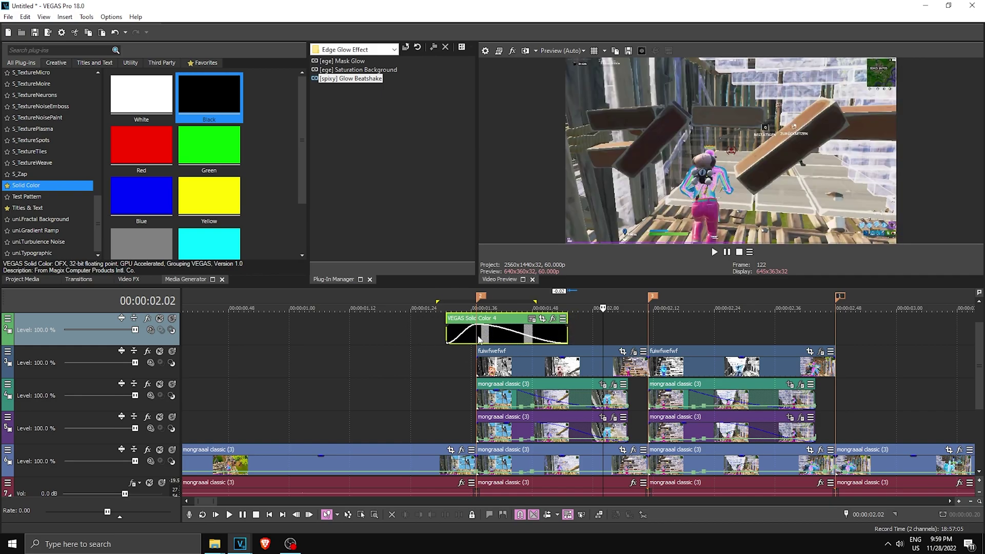
Lower the black solid's opacity to about 63% and preview the darkening over the first segment
drag(441, 359, 482, 379)
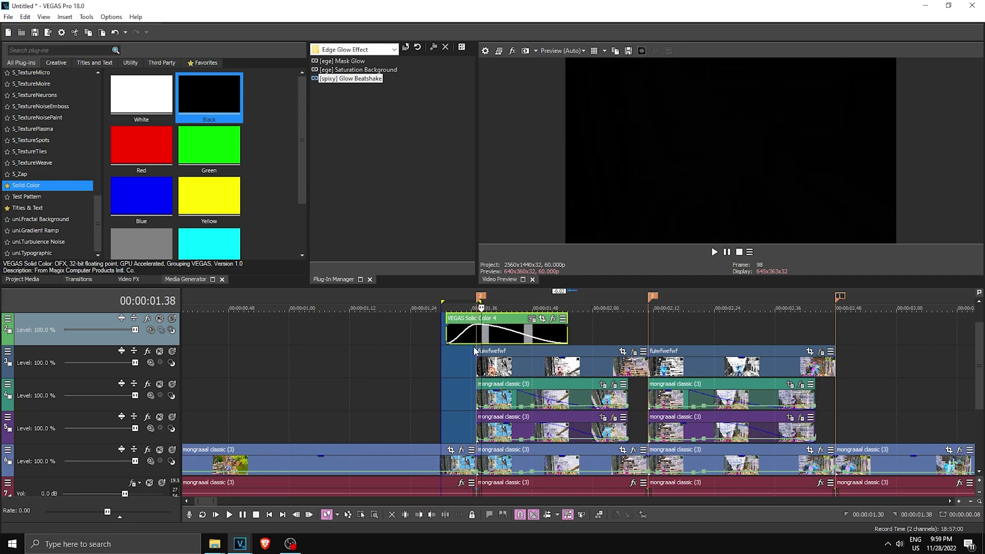
click(475, 337)
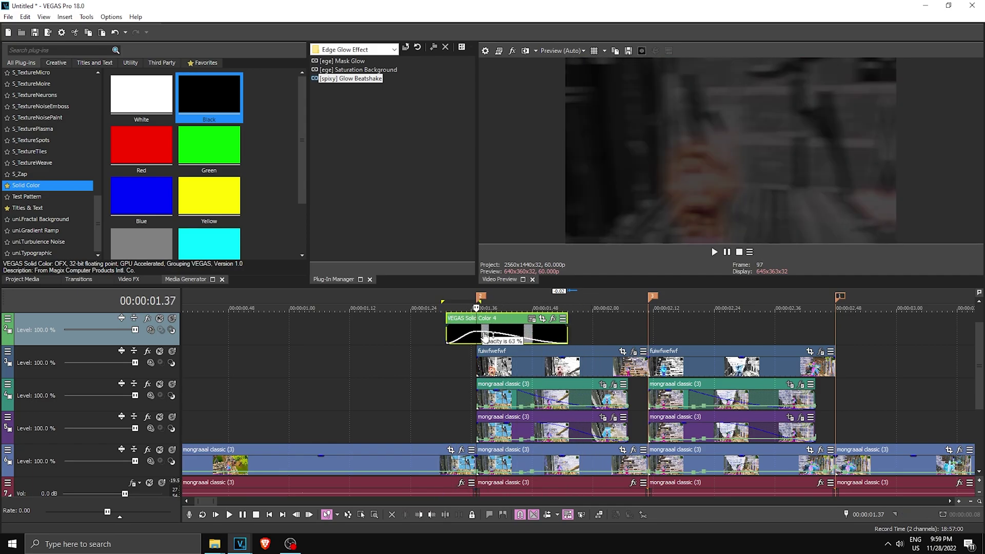
drag(420, 366, 580, 353)
click(516, 336)
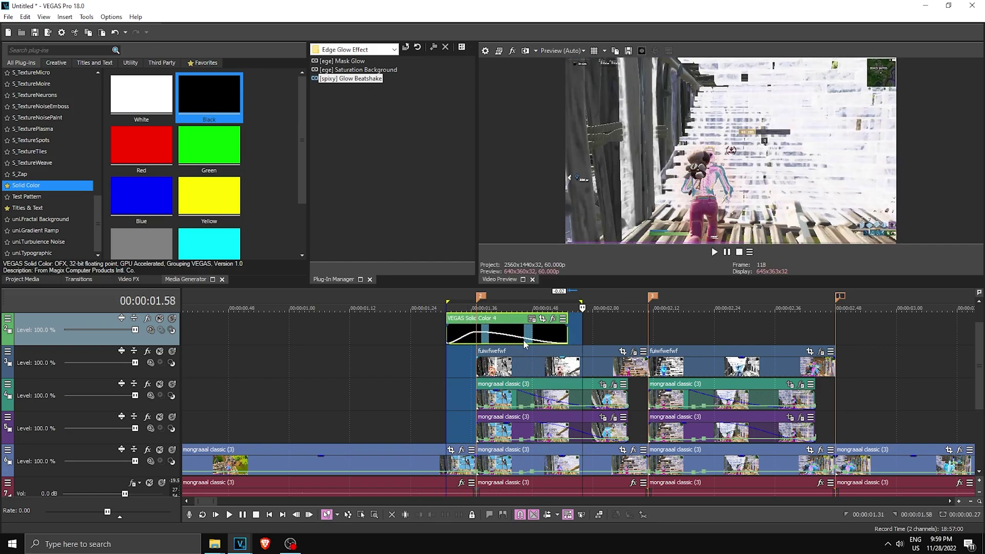
Duplicate the faded black solid at the second segment and shift it earlier so its fade peak meets the second marker
click(500, 337)
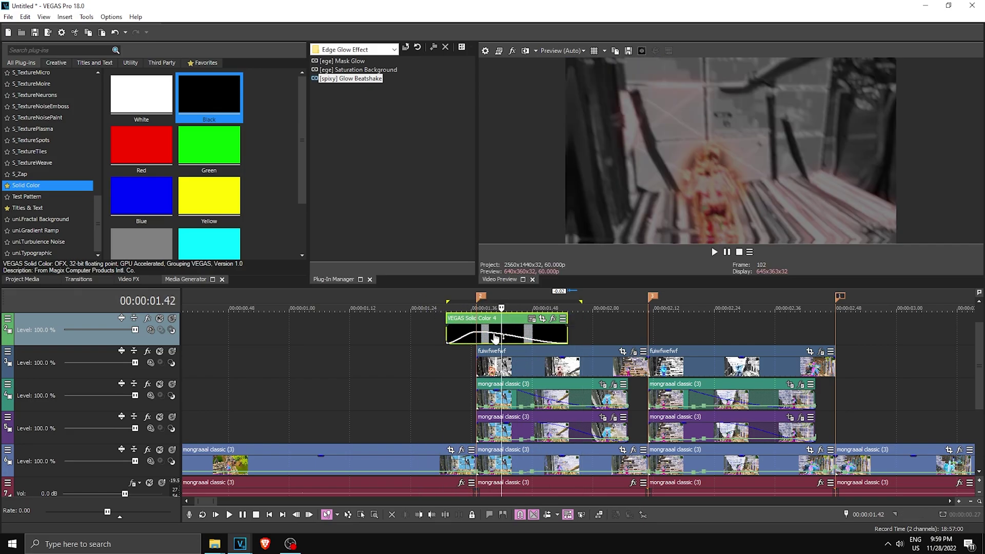
click(646, 331)
key(ctrl+v)
key(Return)
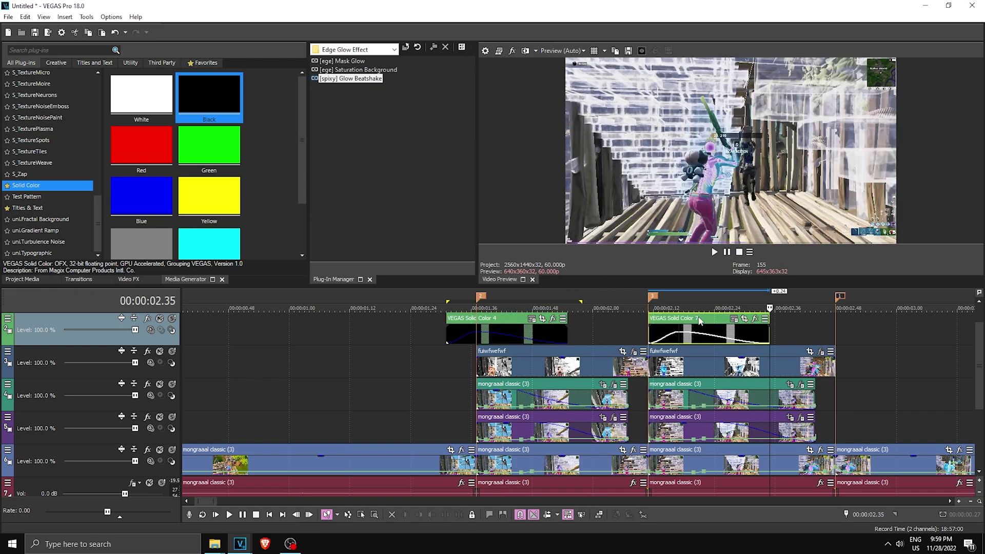
drag(699, 322, 669, 322)
Select the range covering both segments and play back the finished effect
drag(391, 332, 779, 341)
click(784, 338)
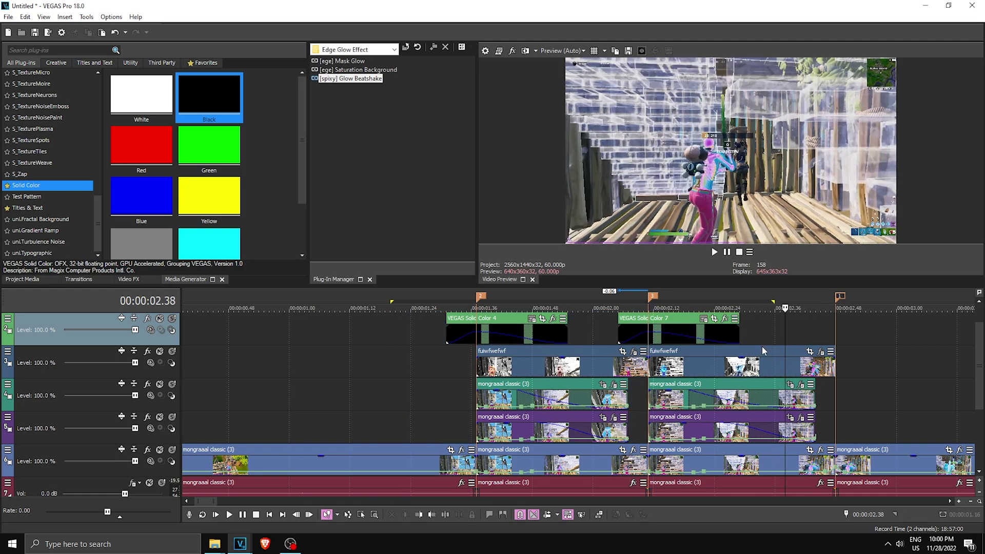
click(714, 252)
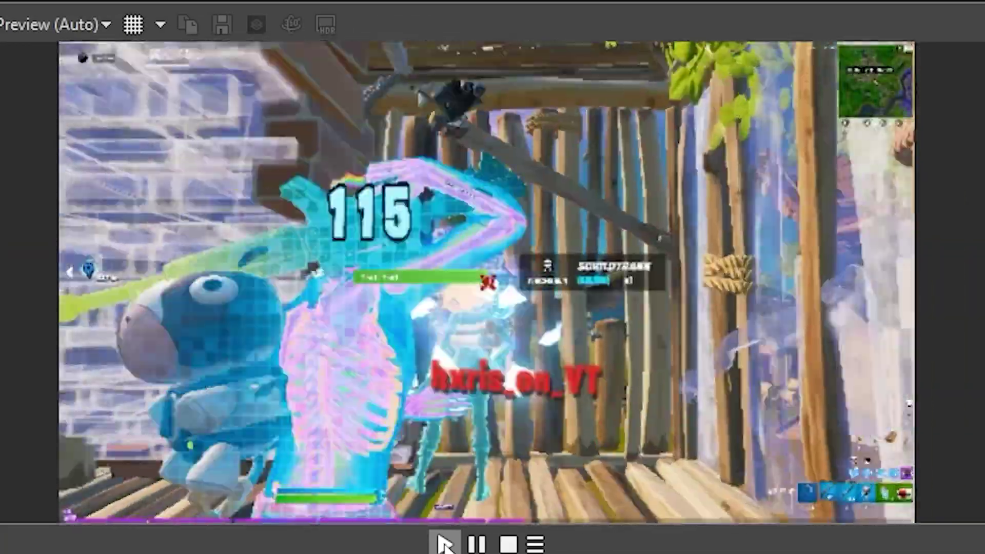